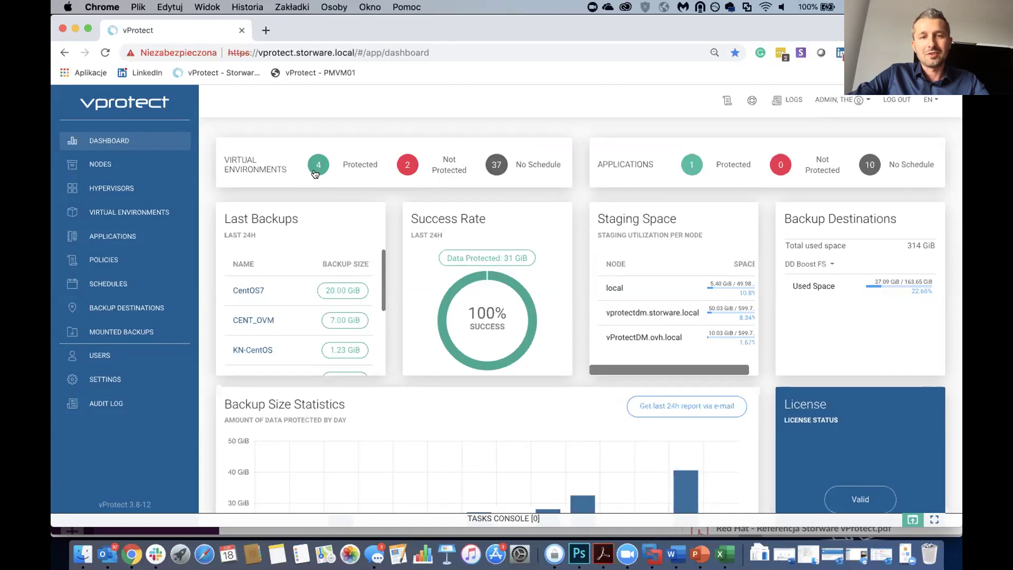
- Check the dashboard's backup destination usage for vprotectdm.storware.local, S3 and ISP in turn
scroll(338, 300, down, 2)
scroll(327, 302, up, 2)
scroll(320, 305, down, 2)
scroll(314, 311, up, 3)
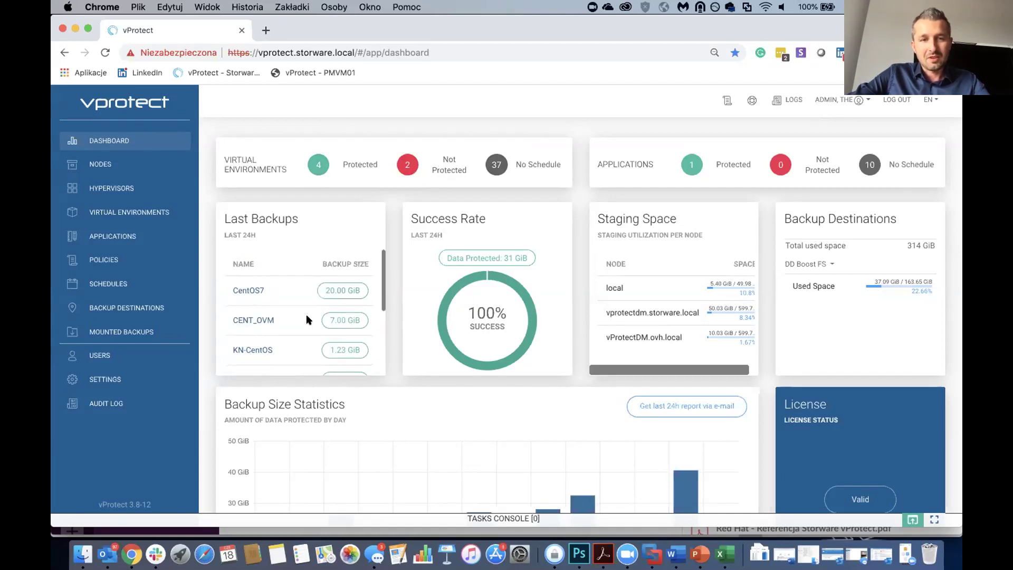
click(821, 265)
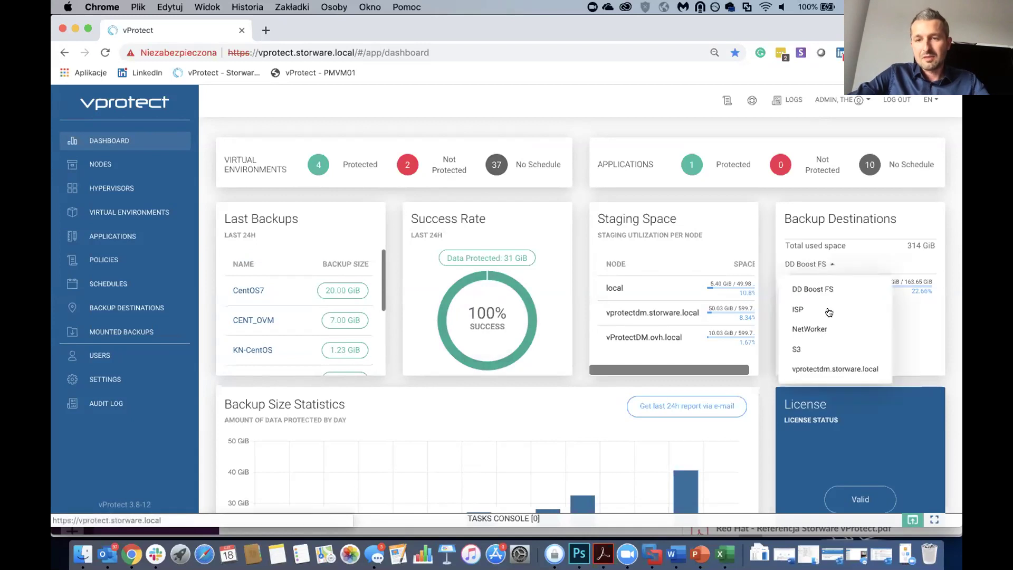
click(809, 365)
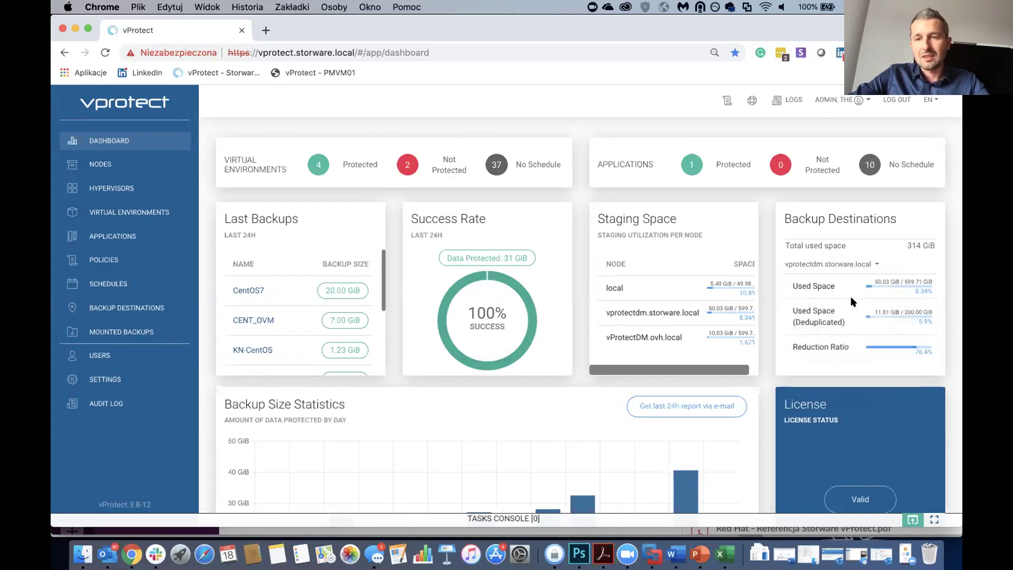
click(839, 267)
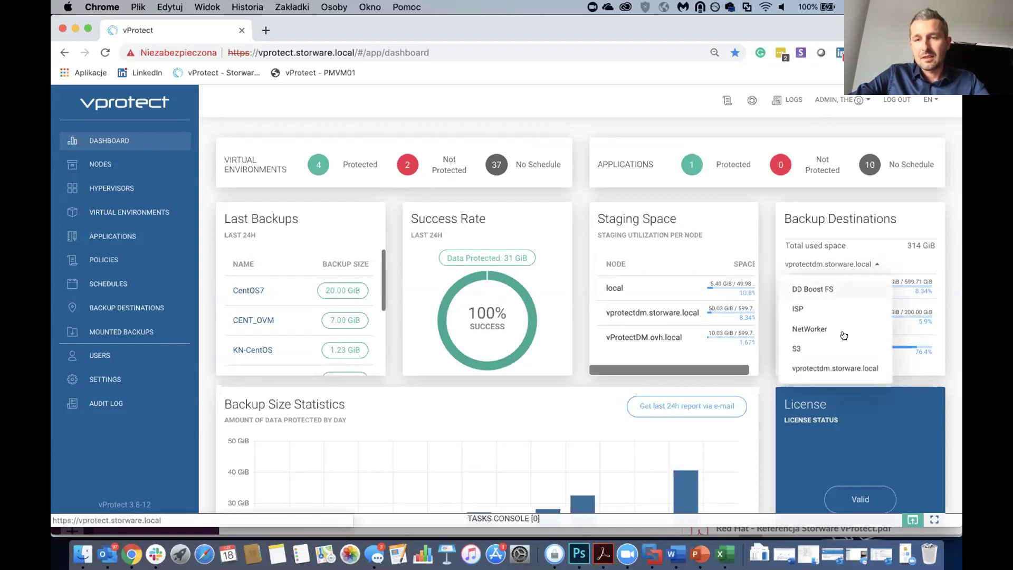
click(799, 349)
click(793, 263)
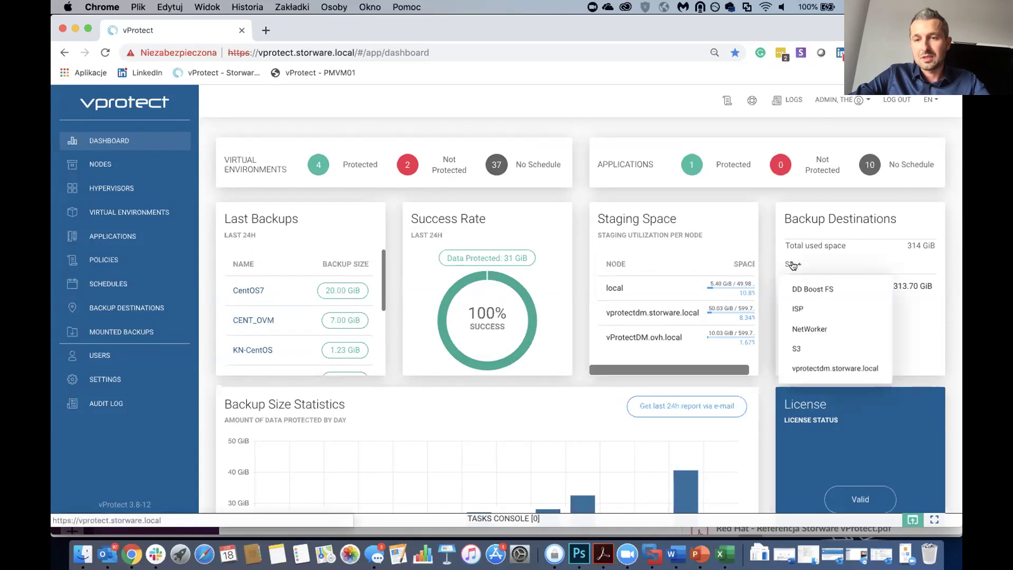
click(800, 309)
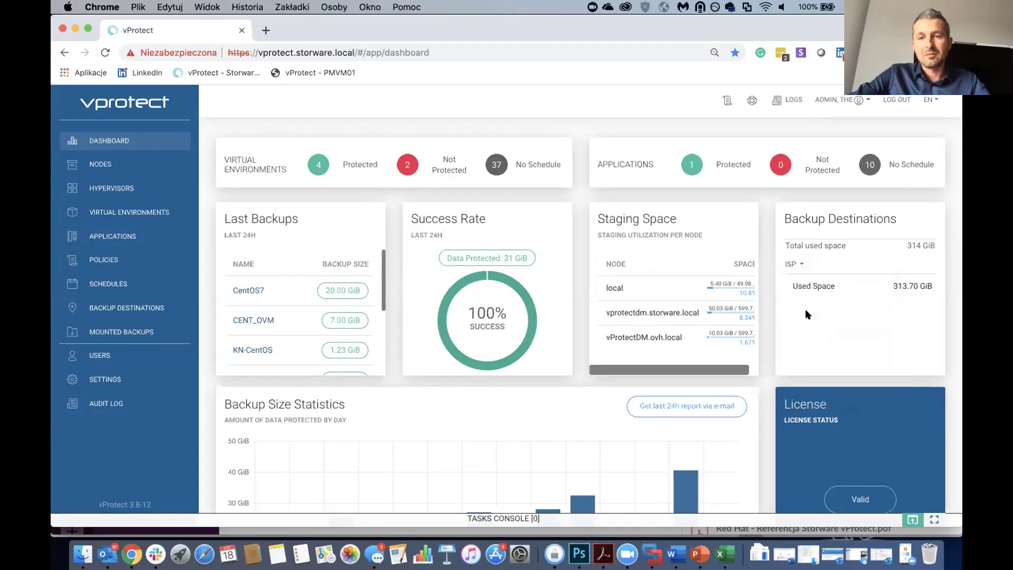
click(796, 264)
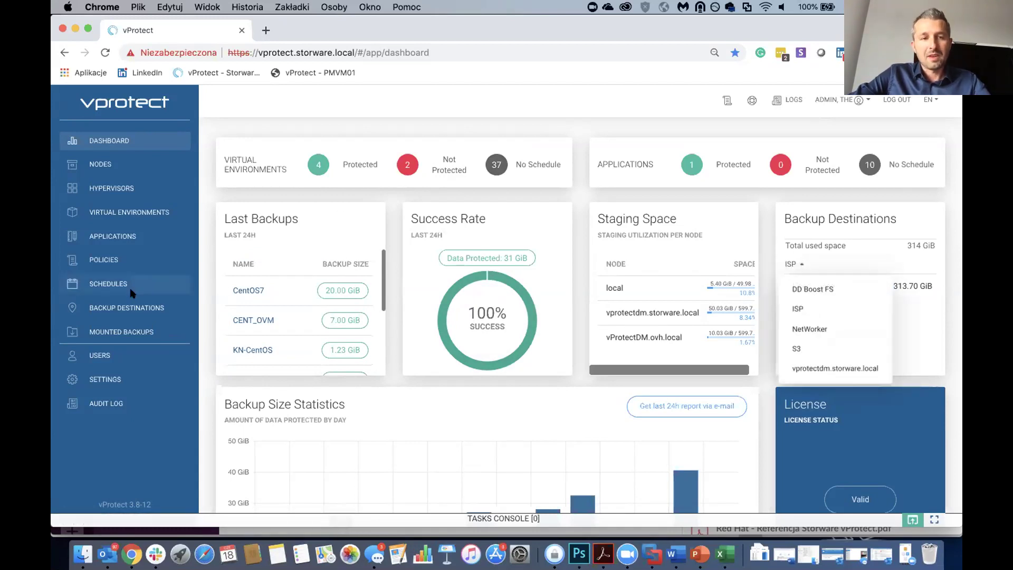
- Start creating a File system backup destination and name it Exagrid1
click(121, 307)
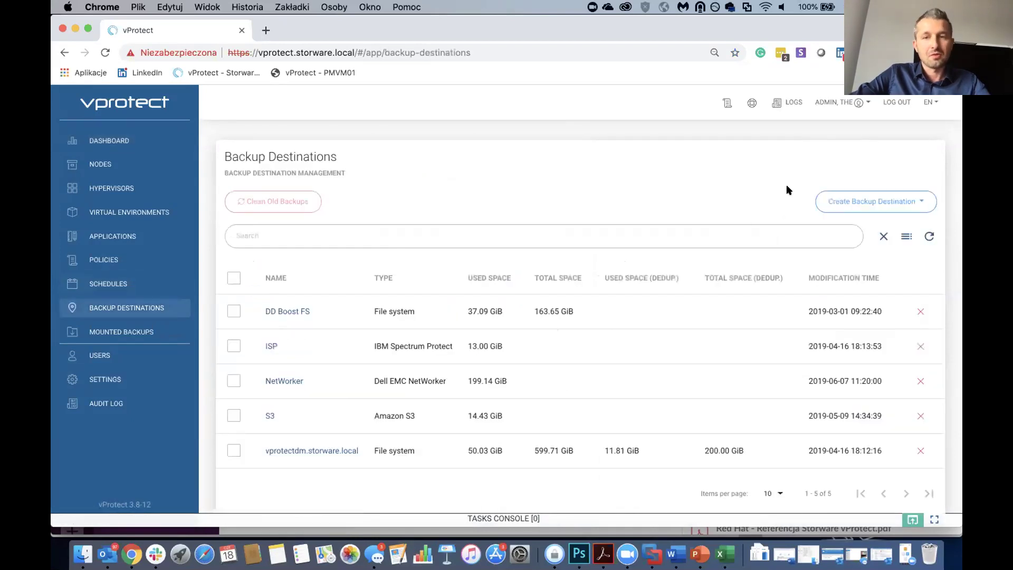
click(850, 197)
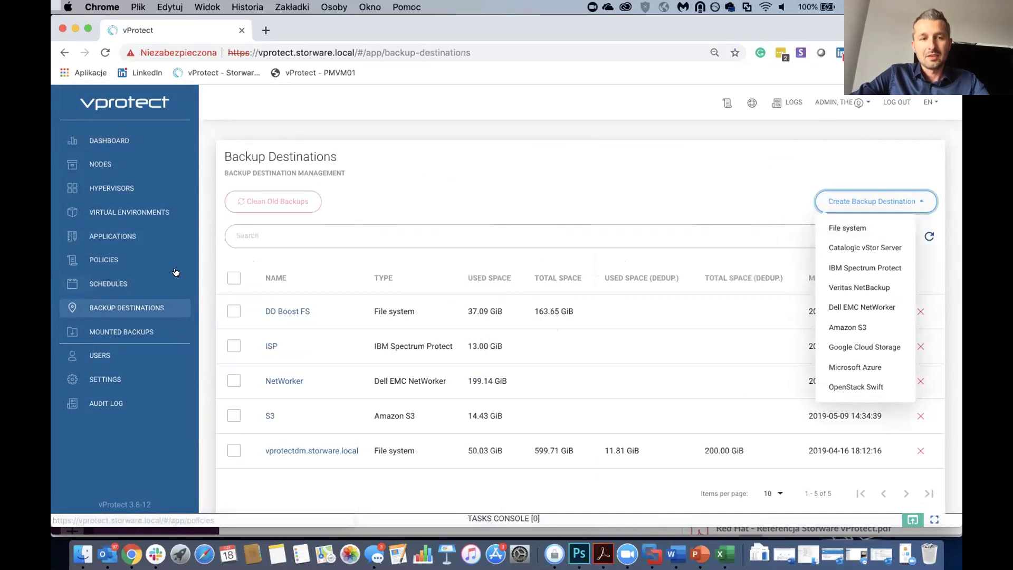
click(847, 228)
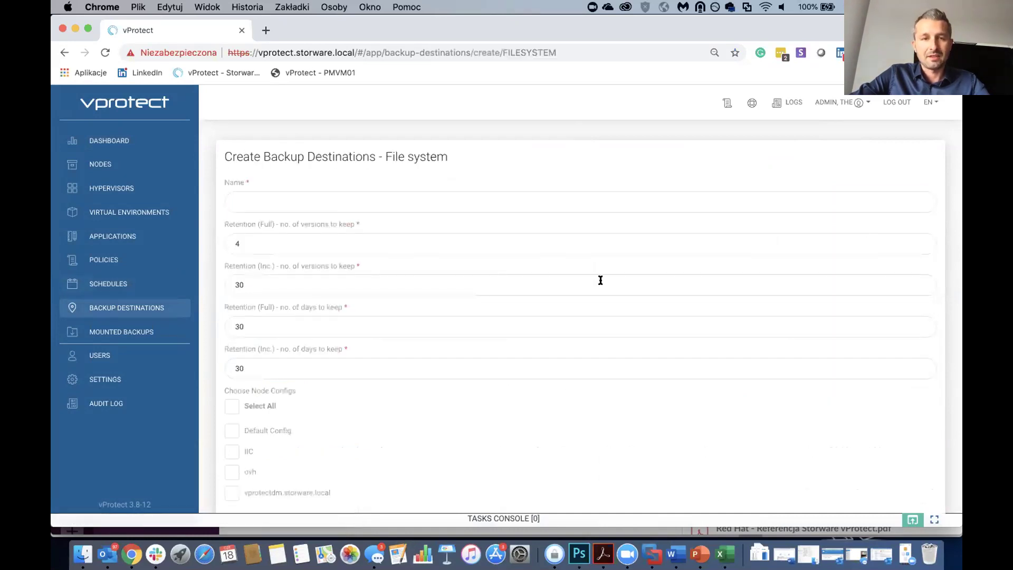
click(262, 193)
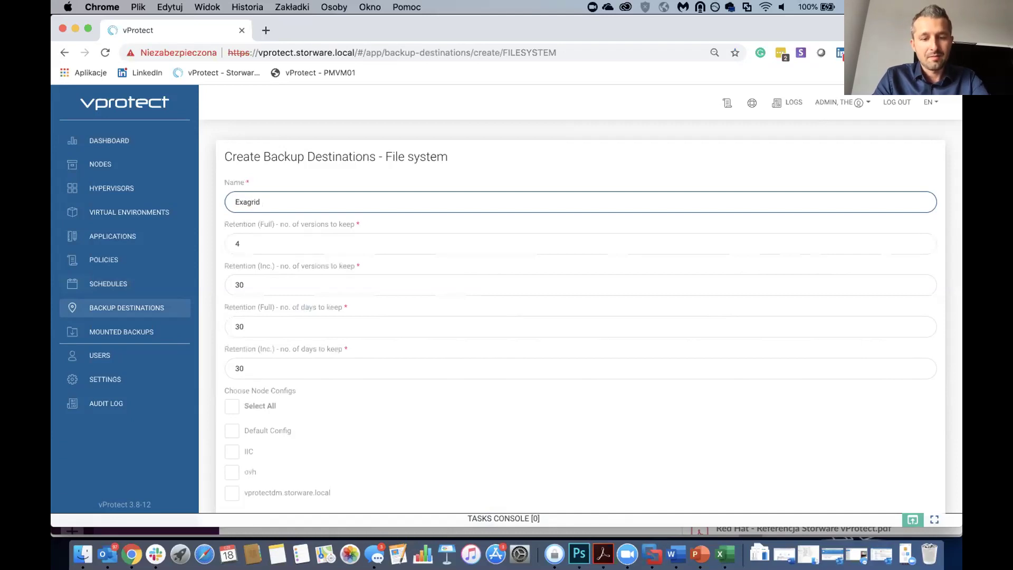
click(276, 203)
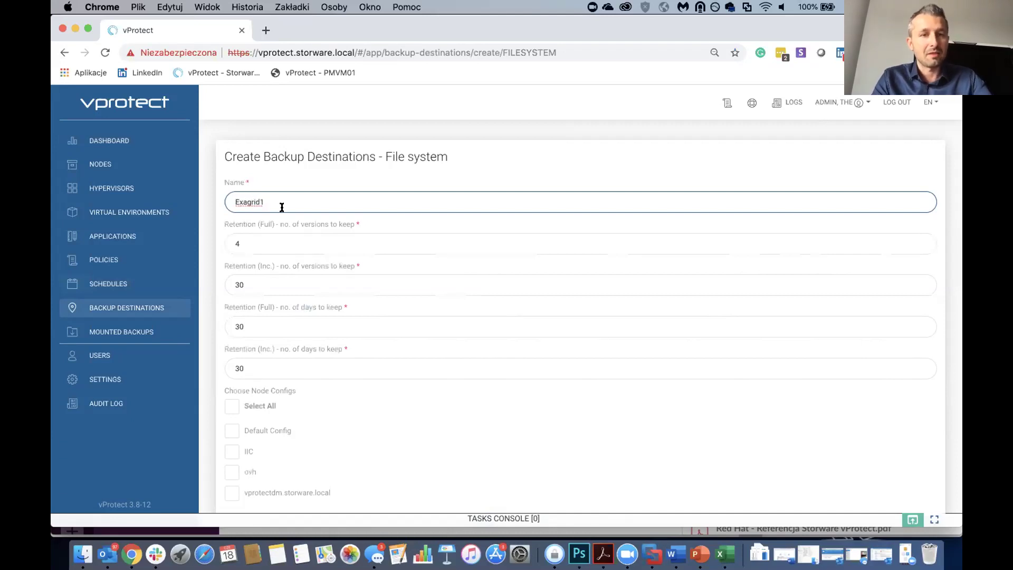
scroll(282, 208, down, 1)
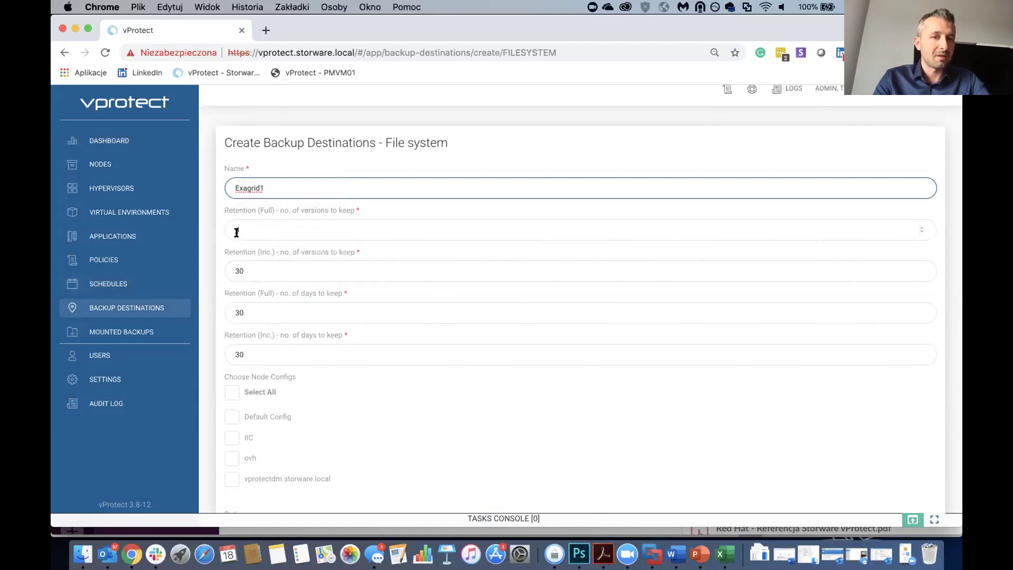
- Add two blank storage path entries to the new file system backup destination
key(Tab)
key(Tab)
scroll(282, 327, down, 5)
scroll(233, 407, down, 5)
click(260, 388)
click(274, 424)
scroll(266, 409, down, 4)
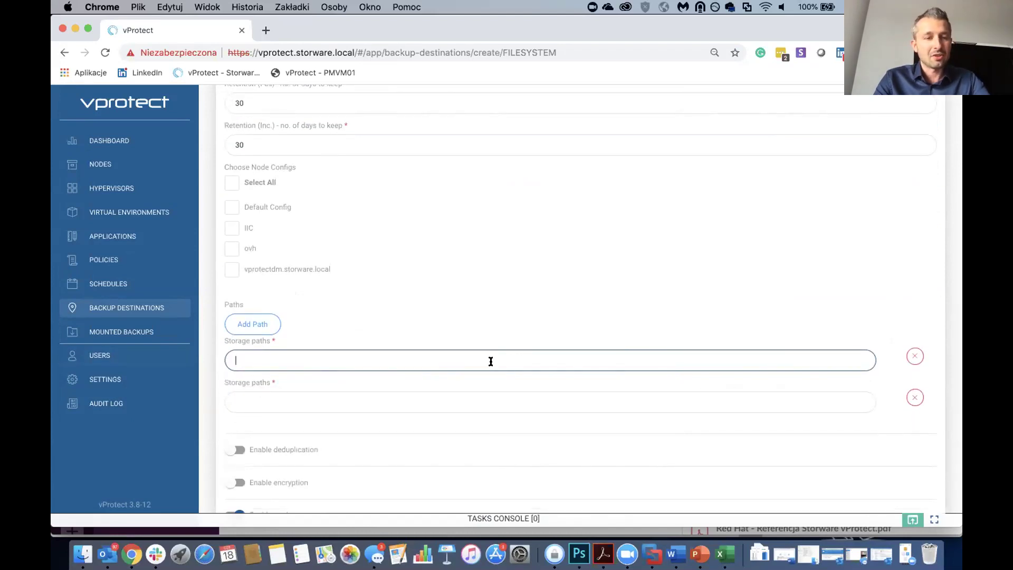
- Review the destination's deduplication, encryption, random access and pre/post-access command options
scroll(491, 362, down, 1)
scroll(475, 362, down, 5)
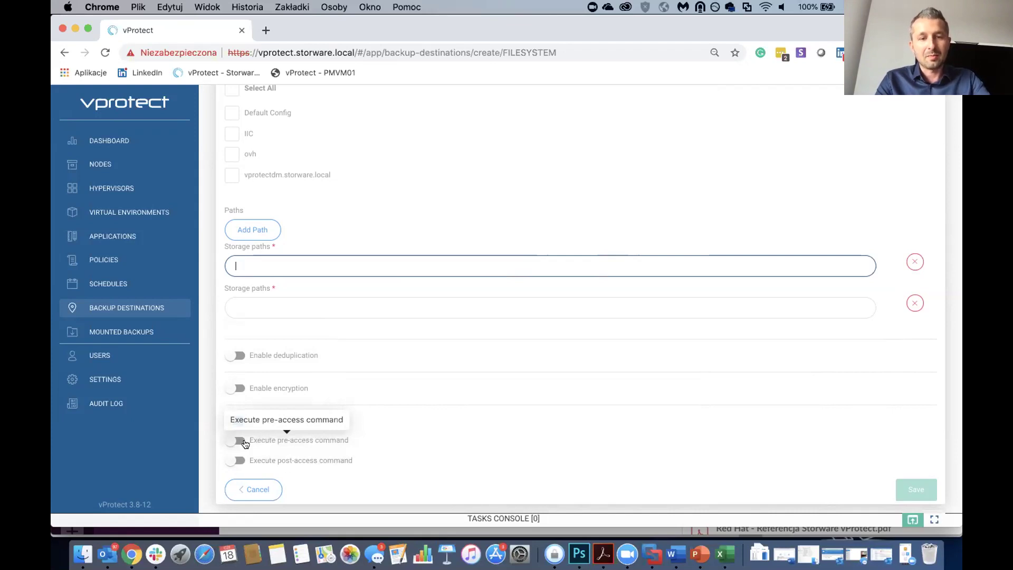
click(235, 421)
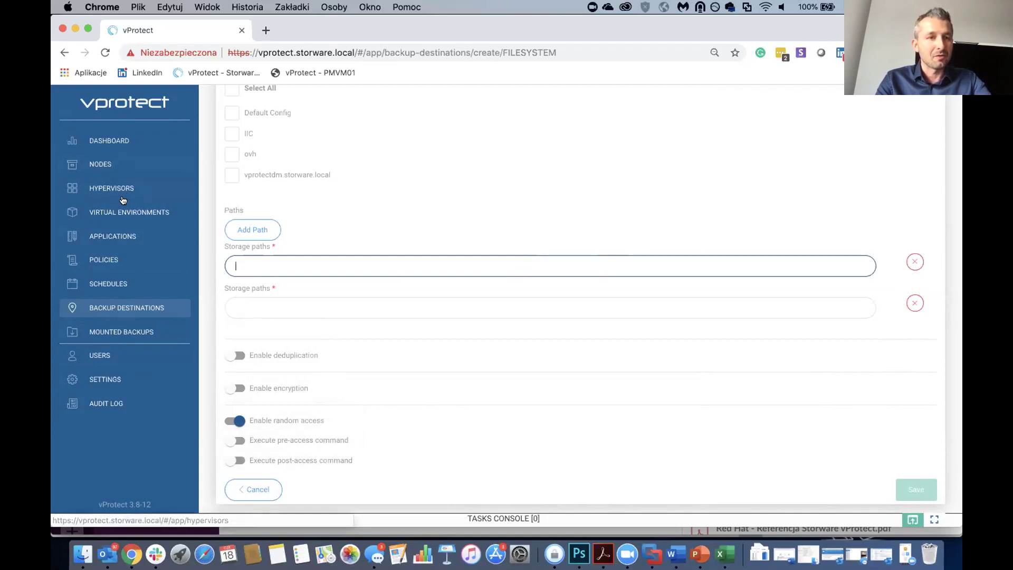
- View the node configurations and the list of nodes
click(117, 165)
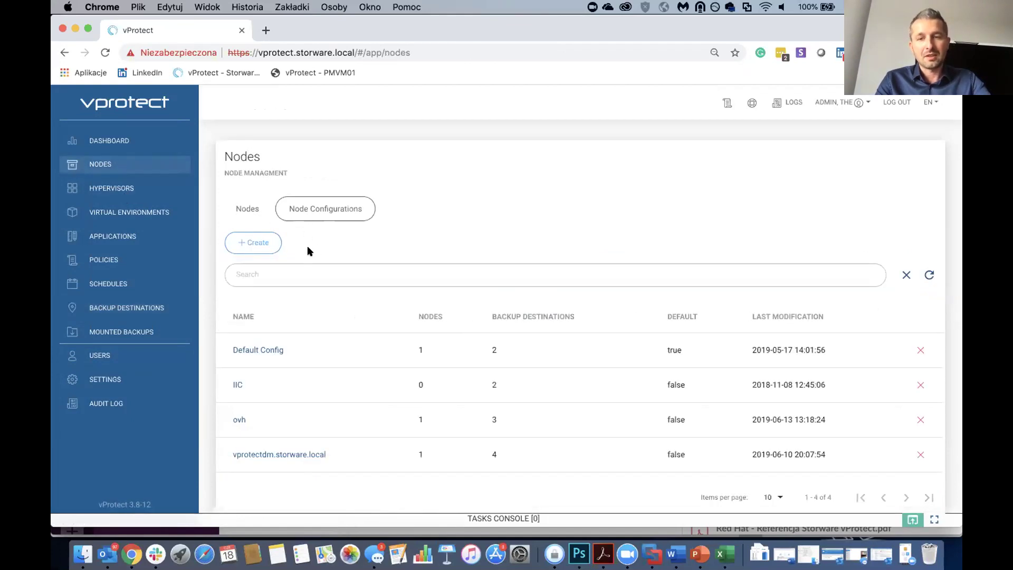
click(245, 207)
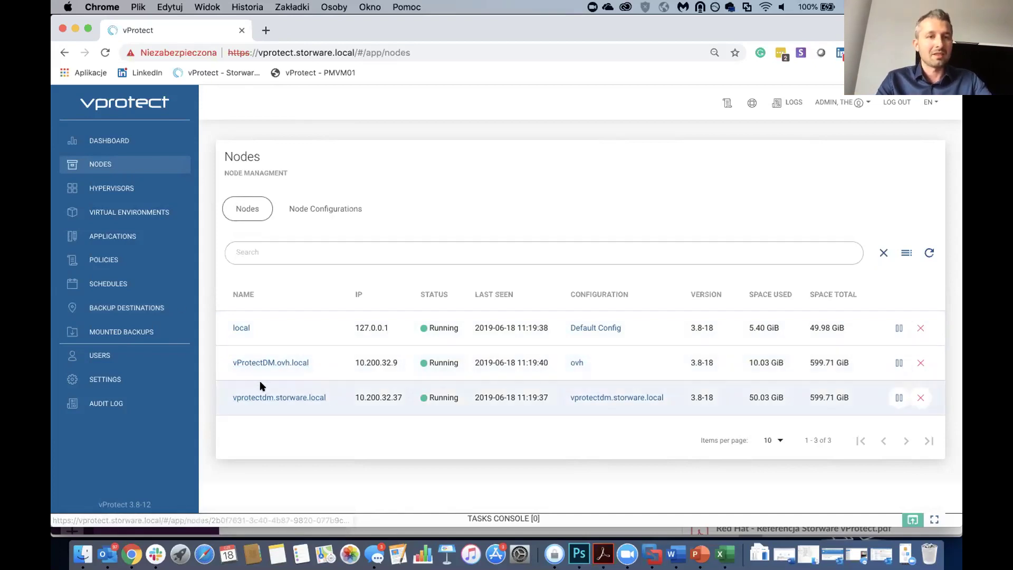
- Open the form for adding a hypervisor manager and review the available manager types
click(117, 188)
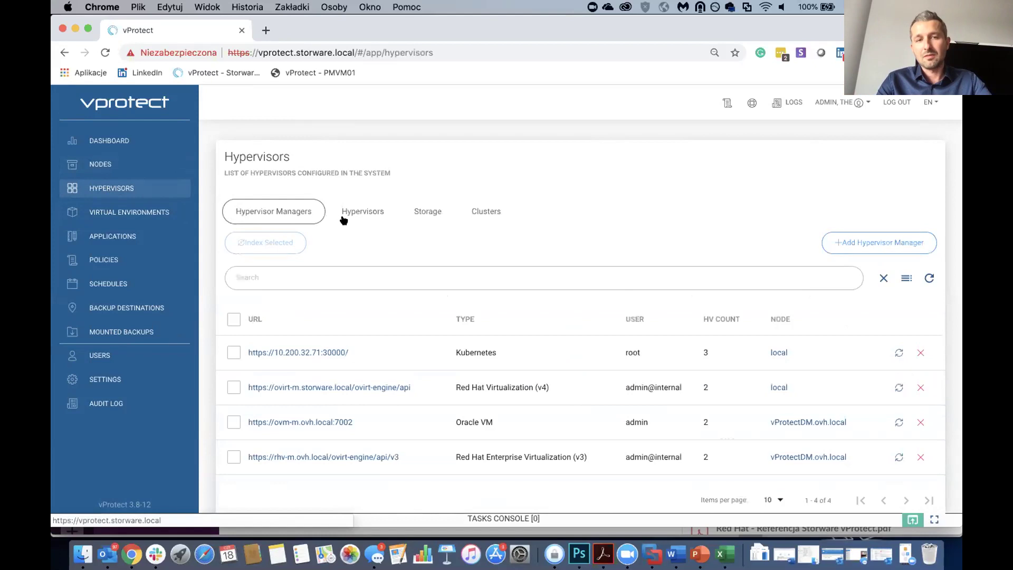
click(890, 241)
click(367, 250)
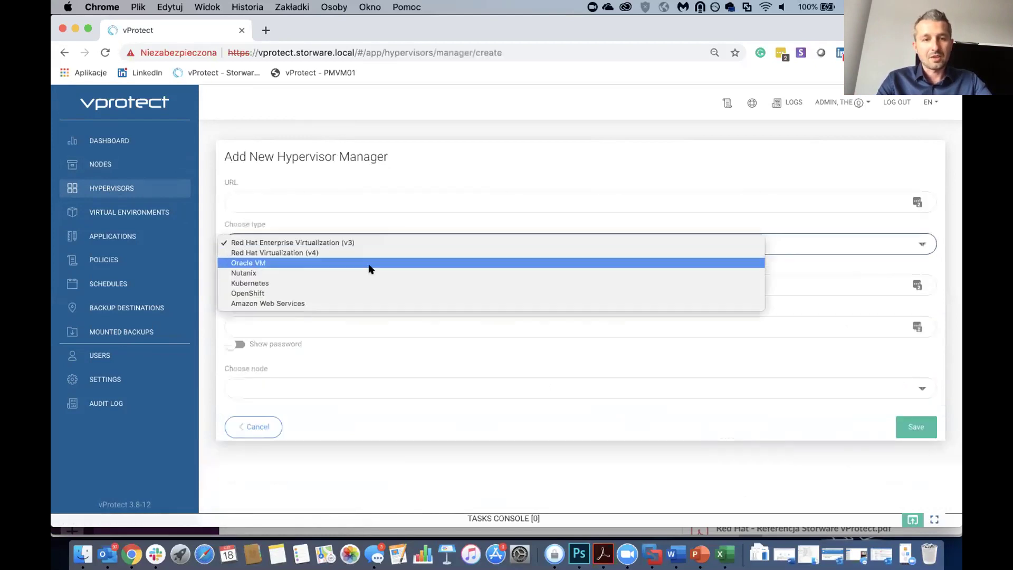
click(387, 239)
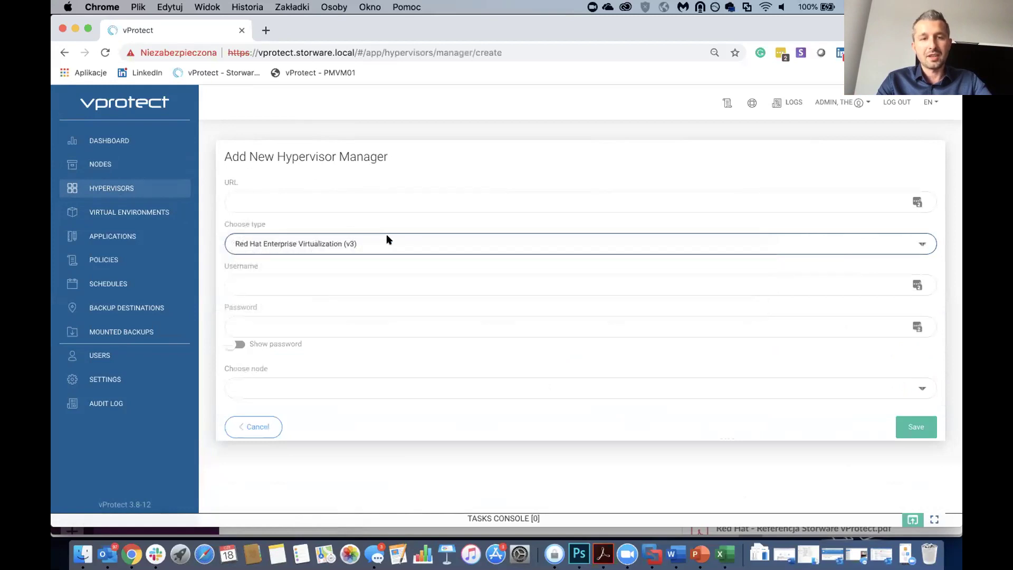
click(387, 240)
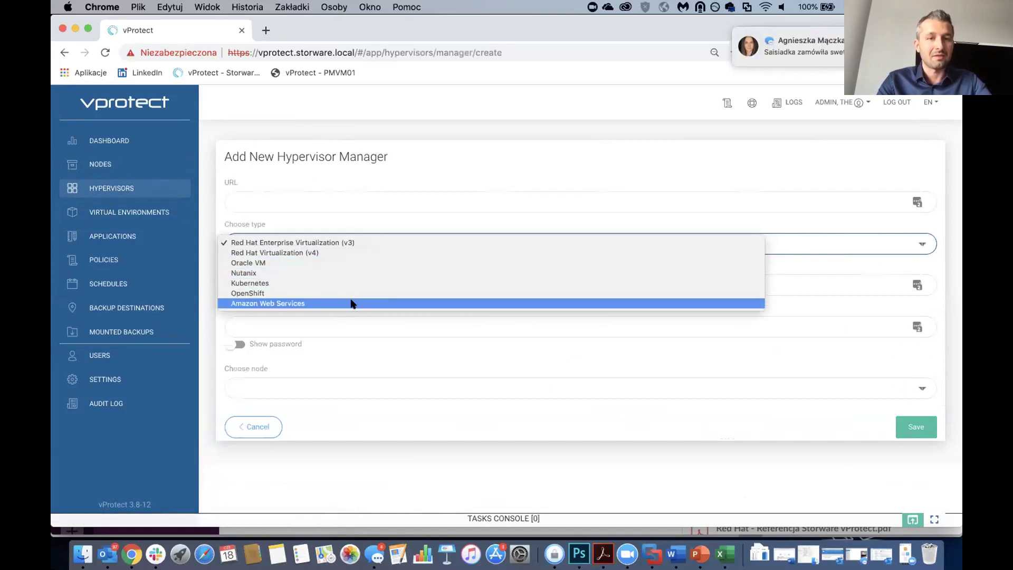
click(307, 205)
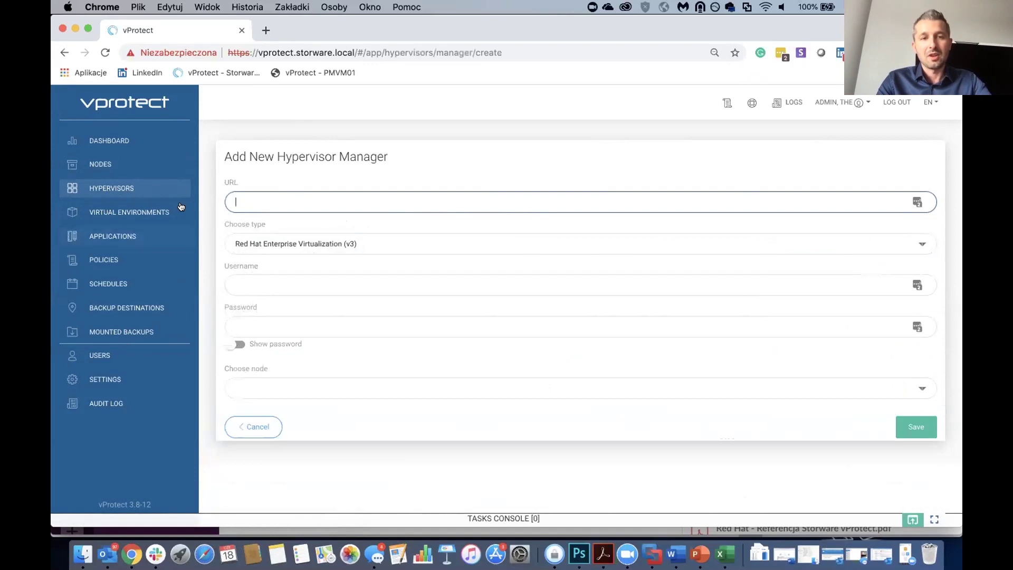
- Examine the list of individual hypervisors with their types, clusters and assigned nodes
click(133, 193)
click(344, 206)
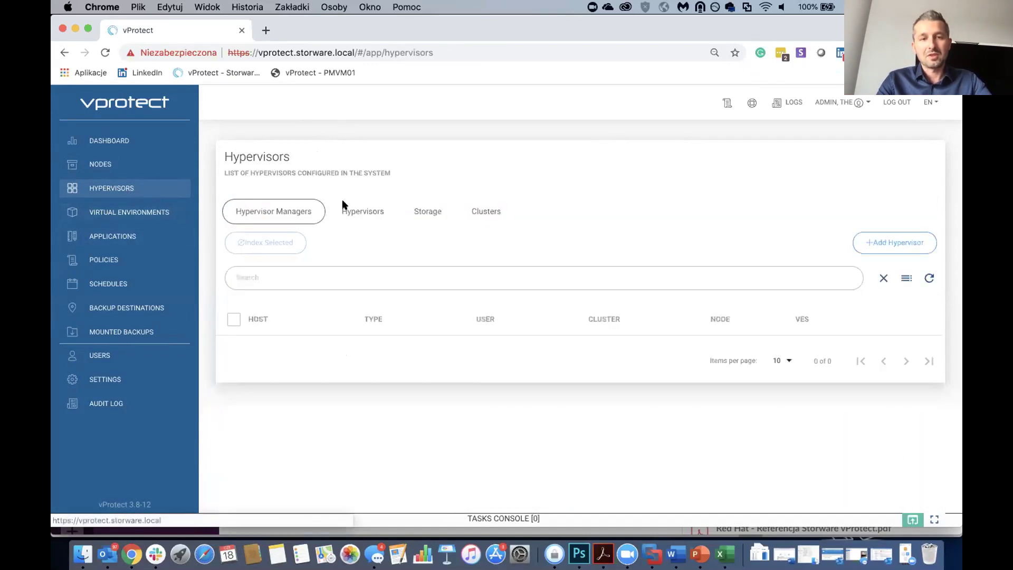
scroll(339, 251, down, 2)
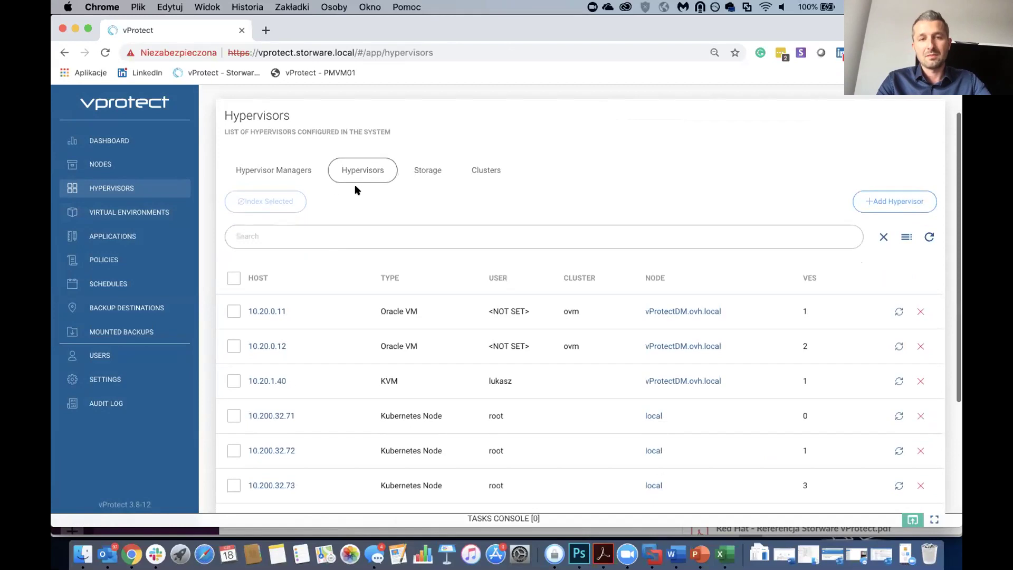
scroll(393, 253, down, 3)
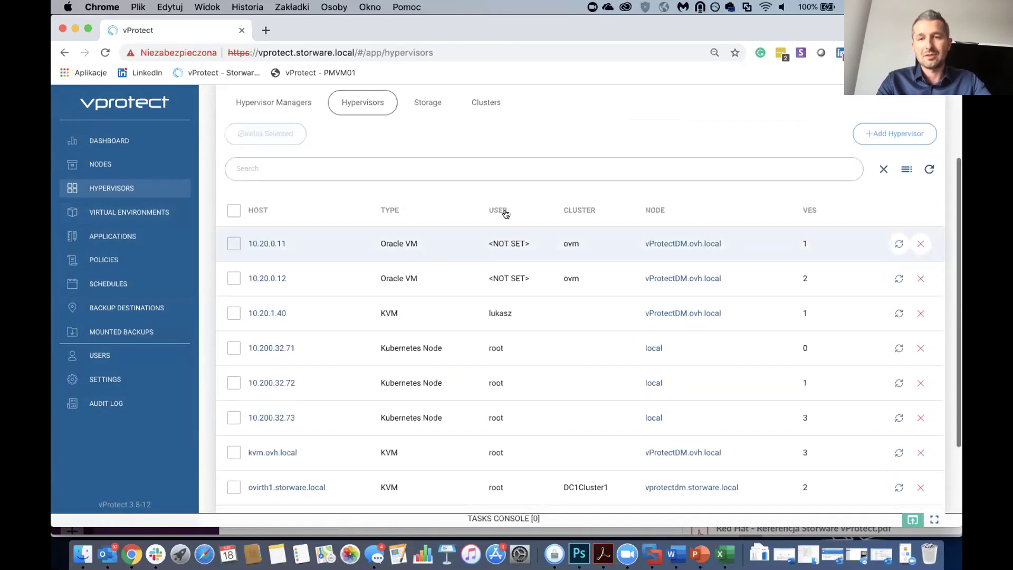
scroll(417, 248, down, 1)
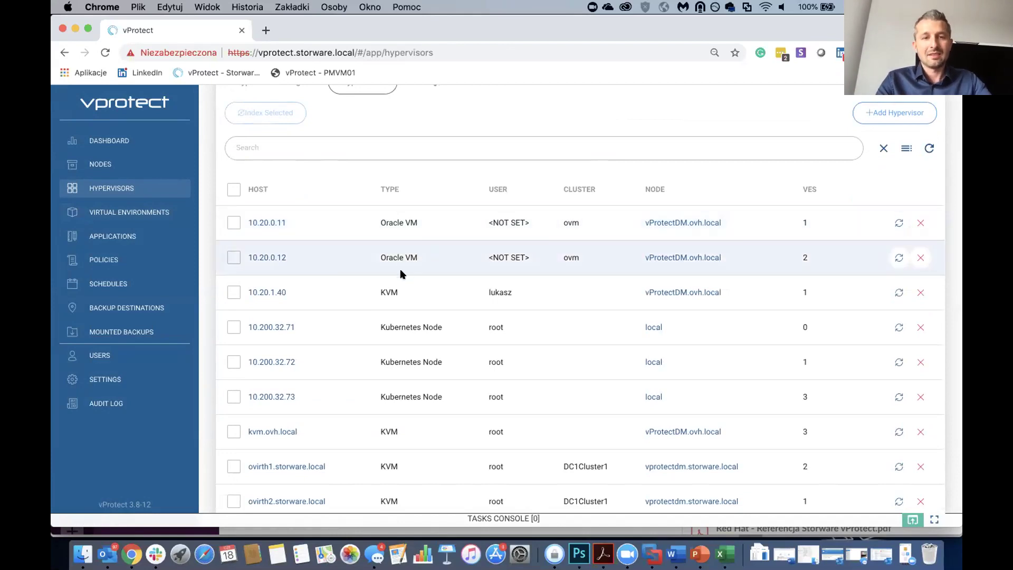
scroll(401, 272, down, 2)
scroll(398, 266, down, 2)
scroll(393, 269, up, 5)
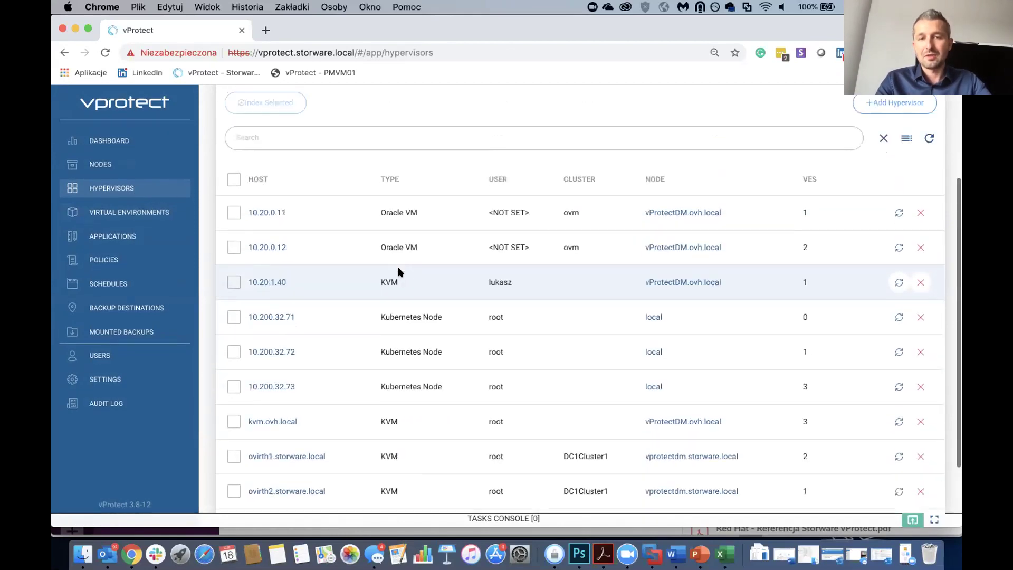
- View the hypervisor storage list and the clusters list
click(426, 122)
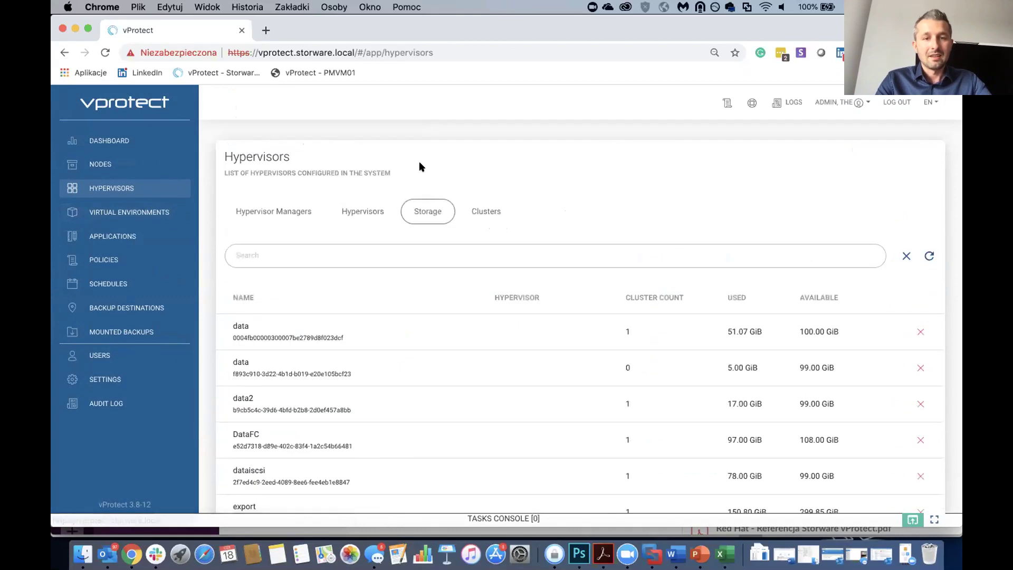
click(478, 216)
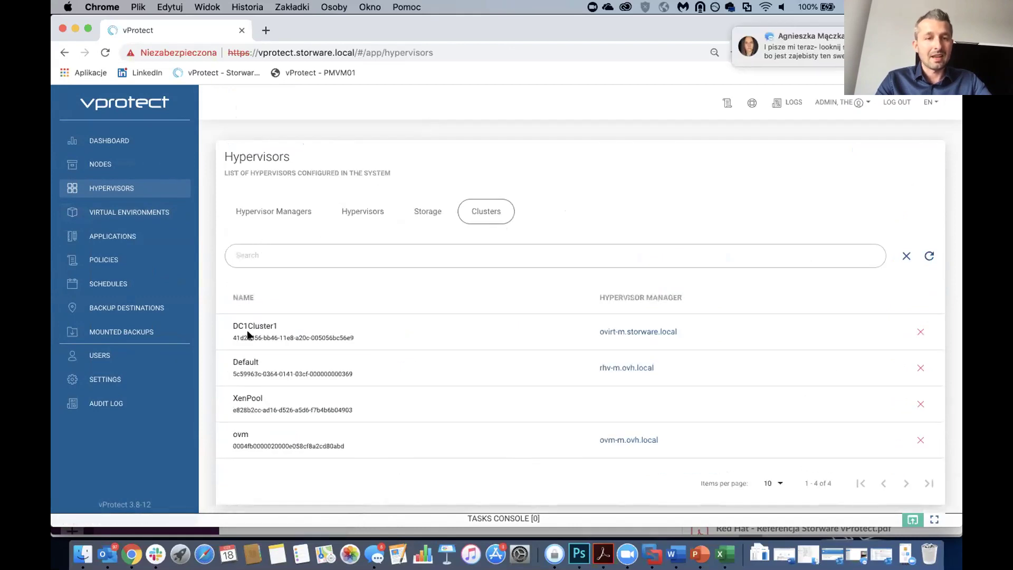
- Open the details of the CentOS 7 virtual environment protected by the To NetWorker policy and view its backup chart
click(119, 212)
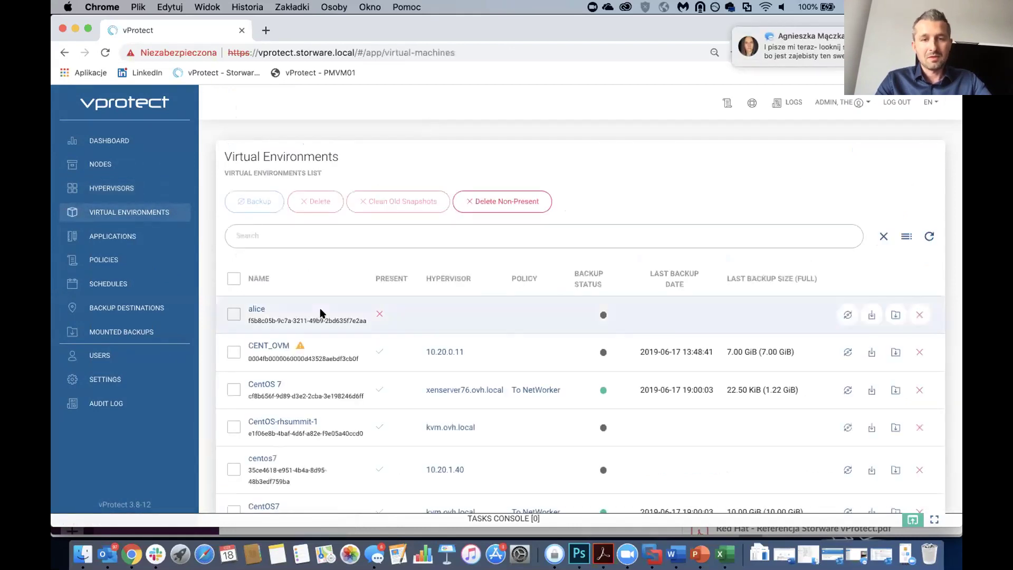
scroll(316, 385, down, 2)
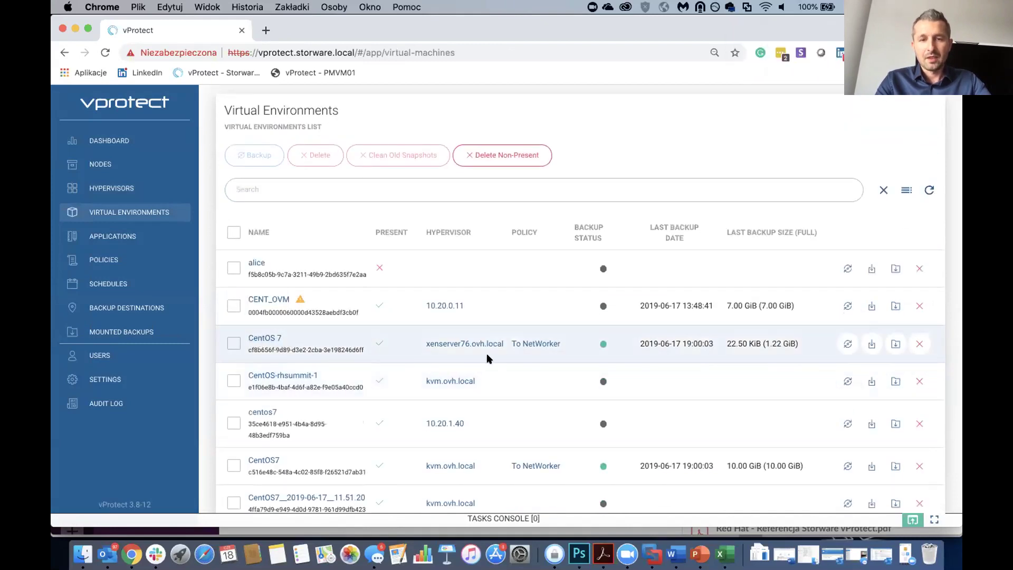
click(271, 338)
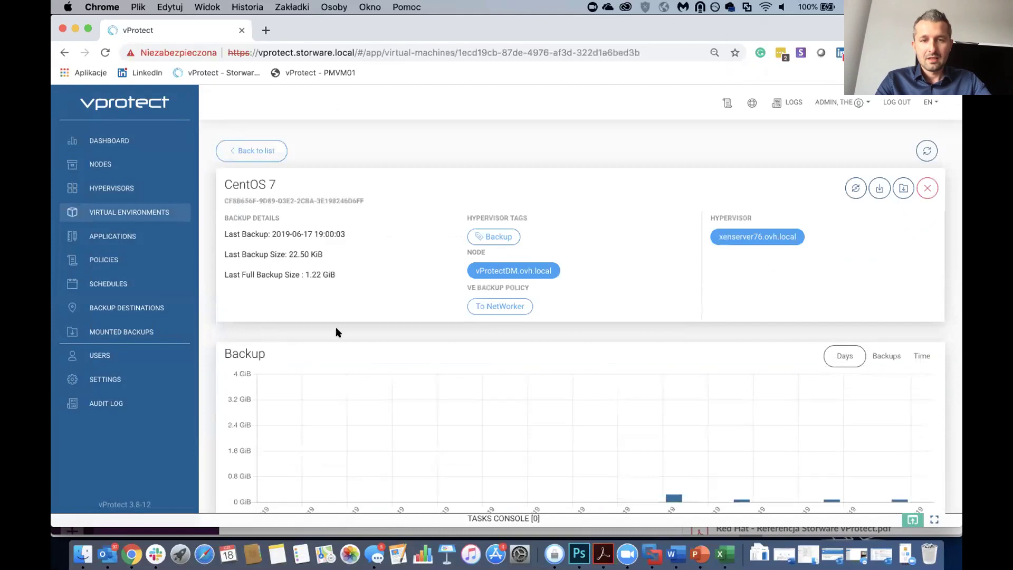
scroll(415, 257, down, 3)
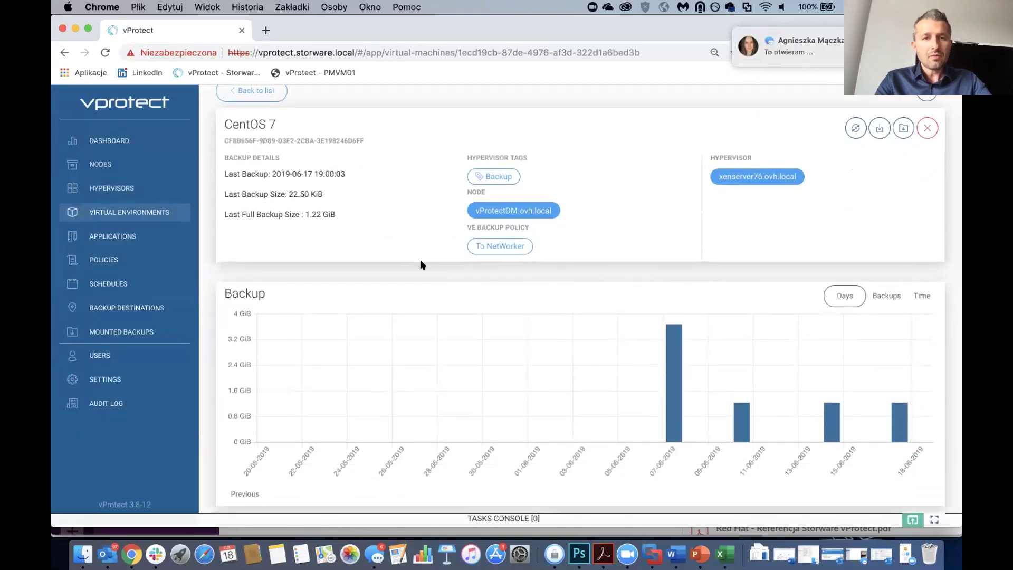
scroll(421, 263, down, 3)
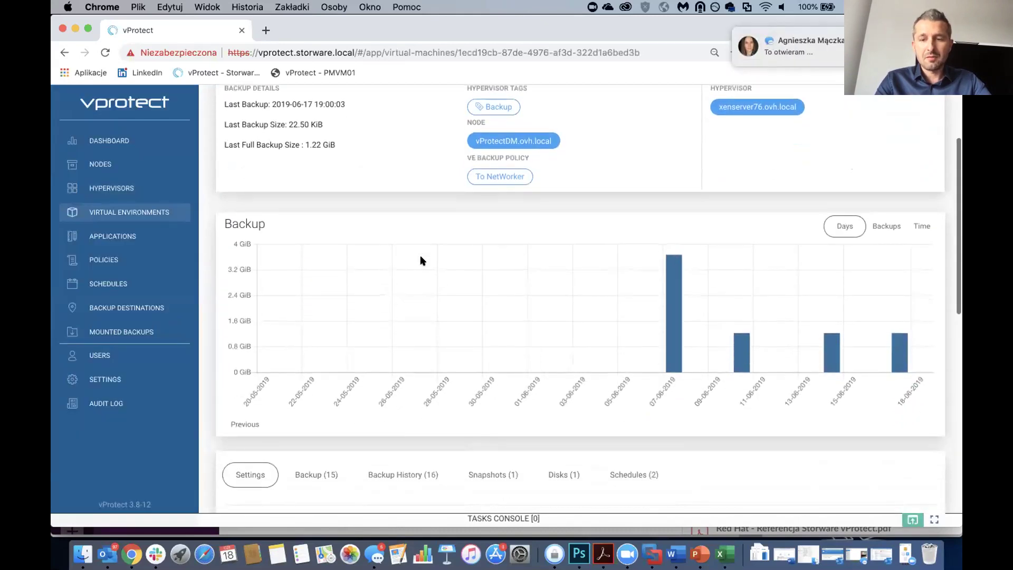
- Inspect the CentOS 7 backup chart by day, by individual backup and by export and store duration
key(super+minus)
scroll(446, 288, down, 3)
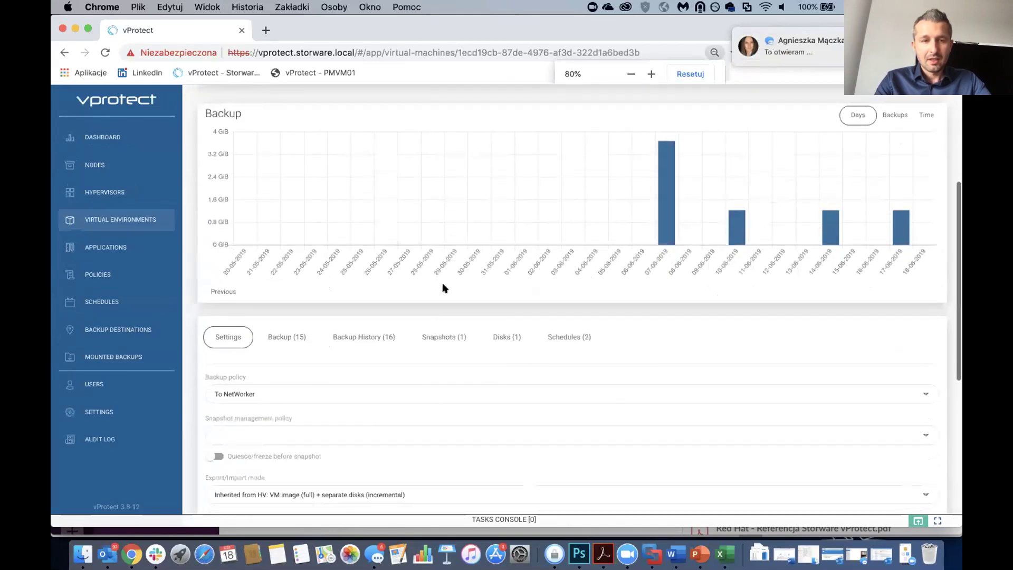
scroll(438, 280, up, 6)
mouse_move(667, 332)
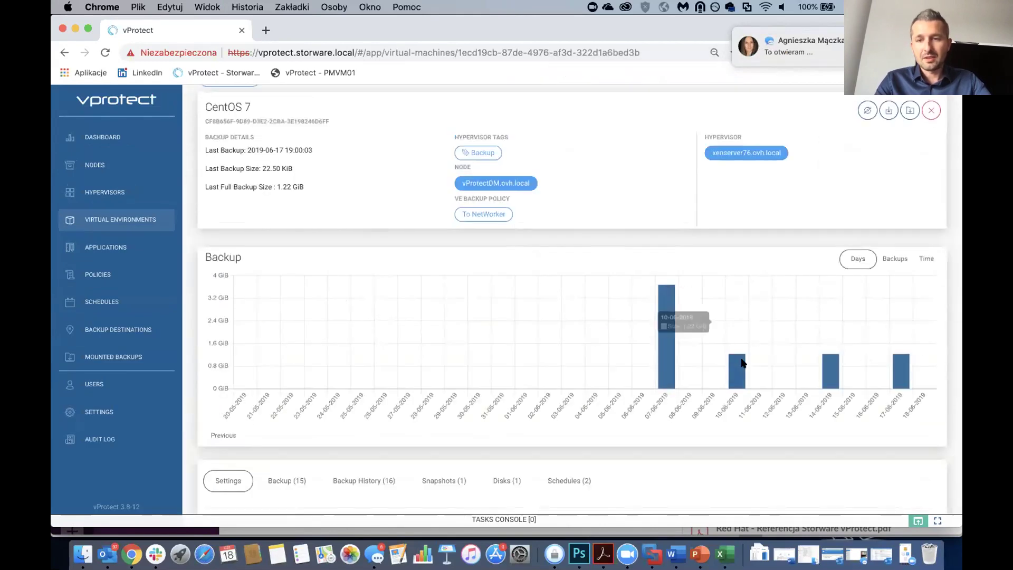
click(895, 257)
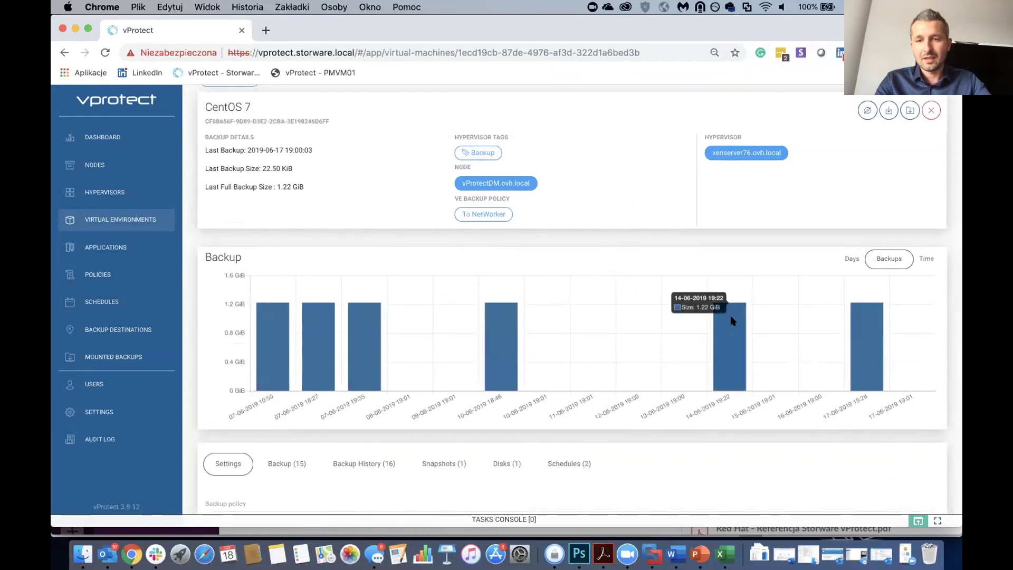
key(super+equal)
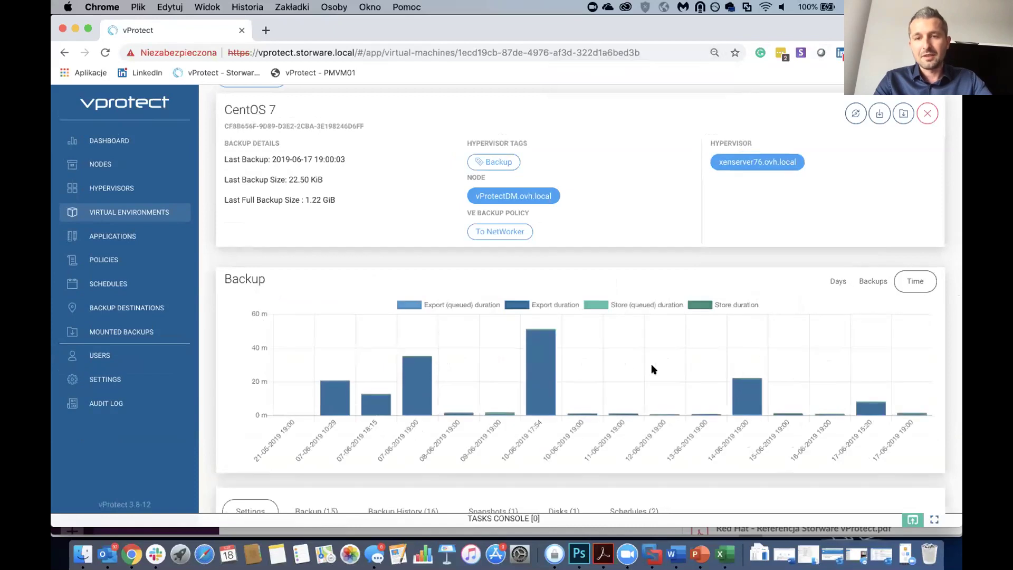
mouse_move(546, 330)
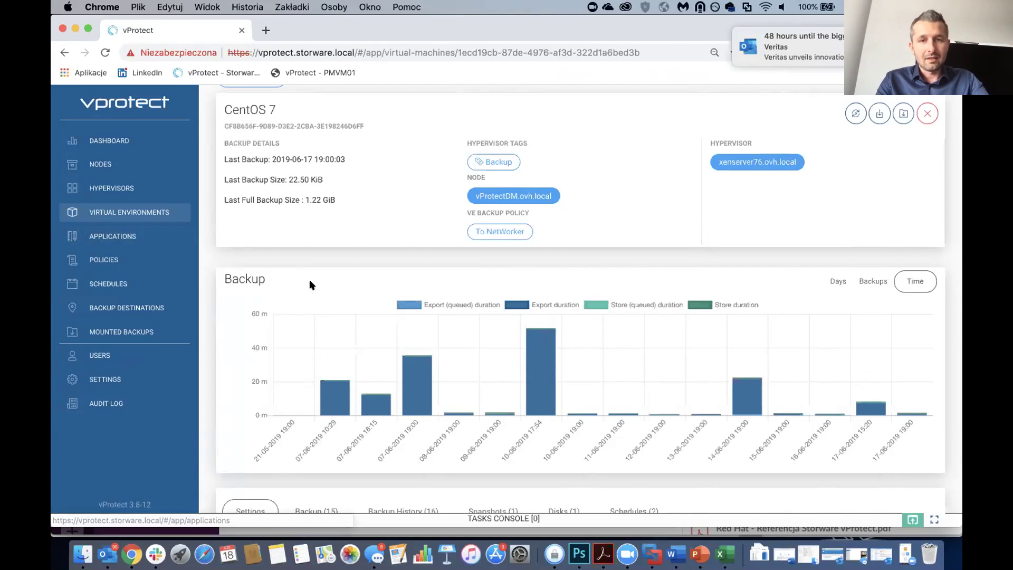
- Review the CentOS 7 list of stored backups and its backup history
scroll(310, 283, down, 5)
click(306, 358)
scroll(369, 358, down, 5)
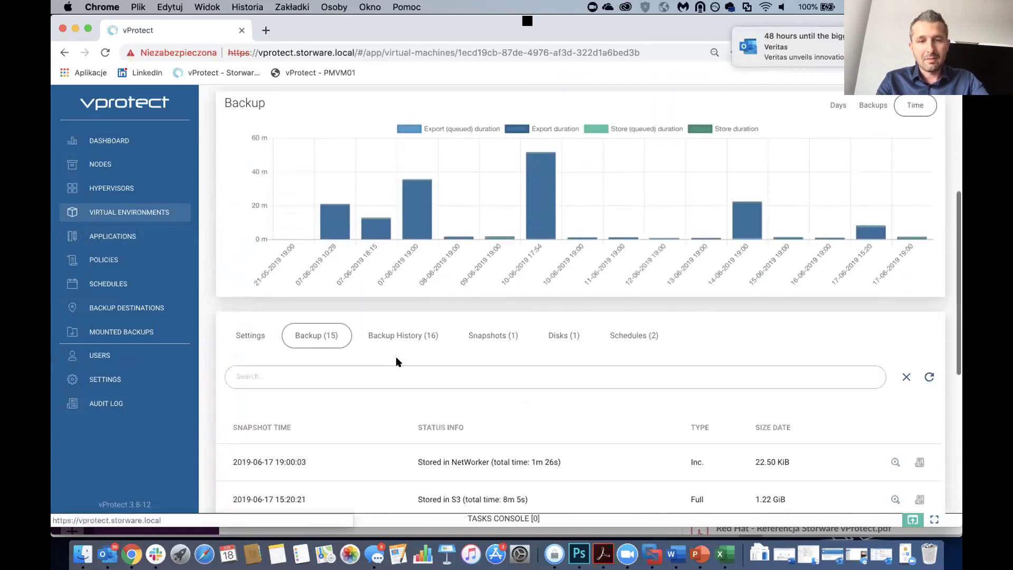
double_click(462, 379)
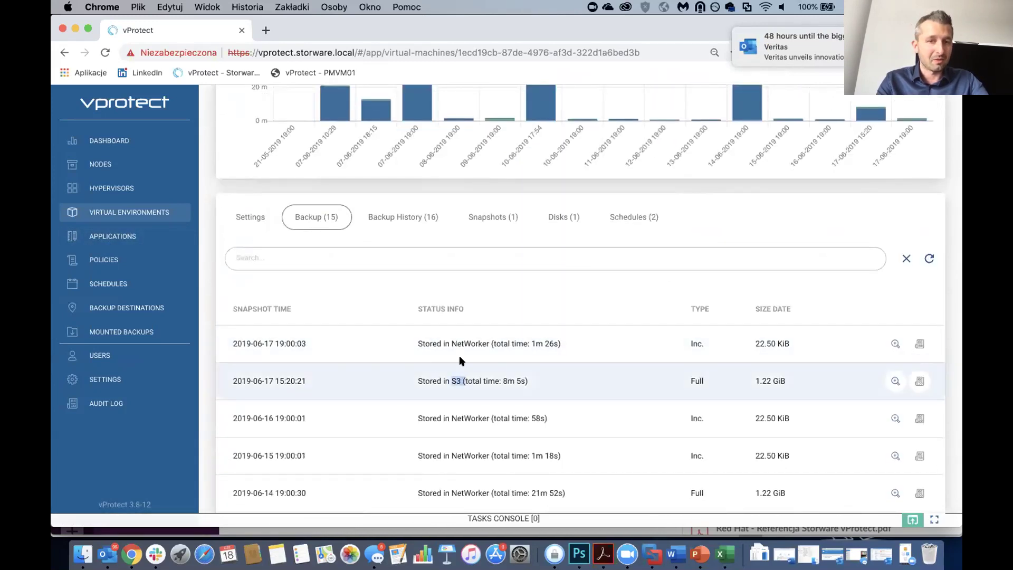
click(404, 222)
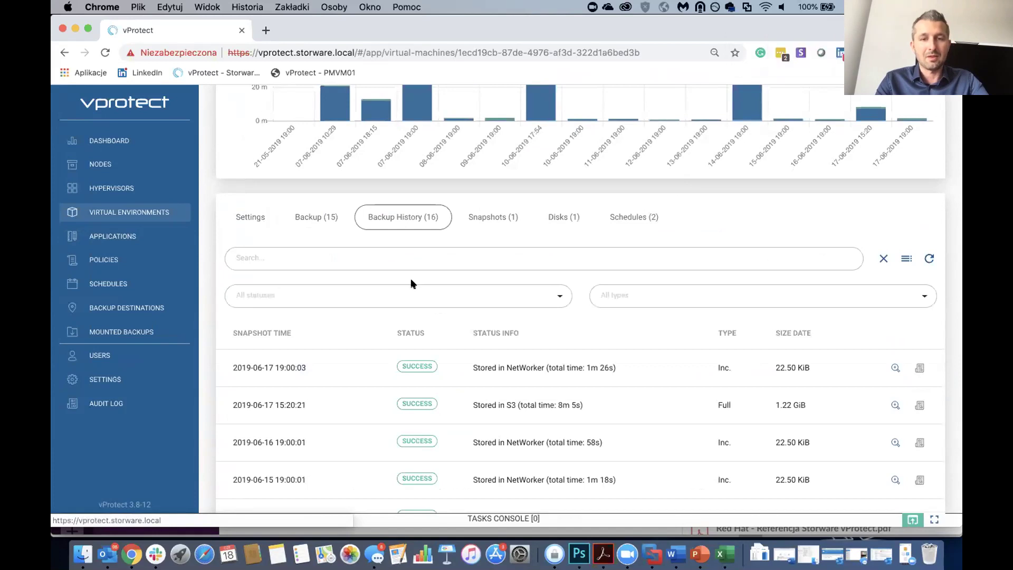
- View the snapshots, disks and schedules of the CentOS 7 virtual environment
click(482, 224)
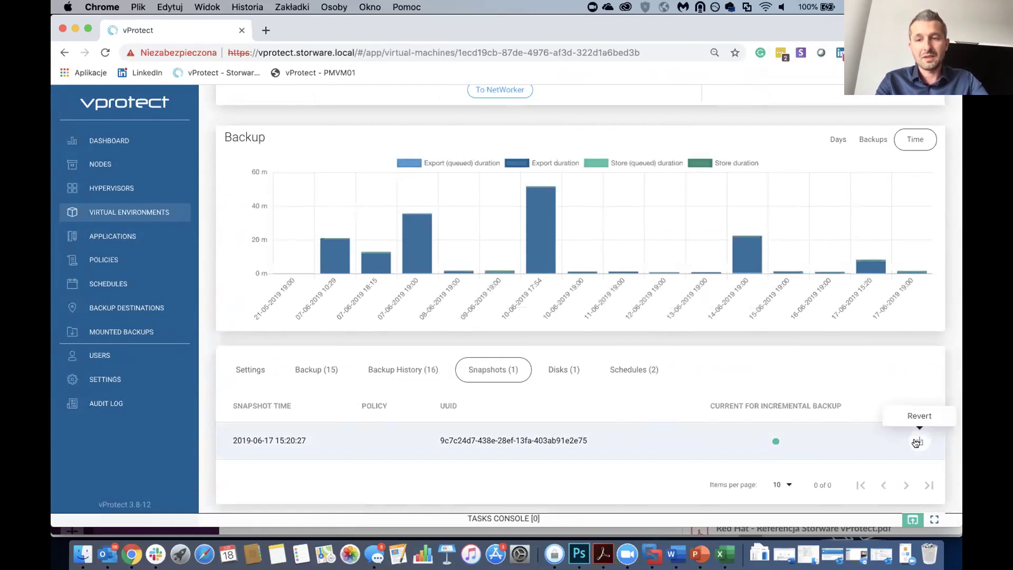
click(564, 370)
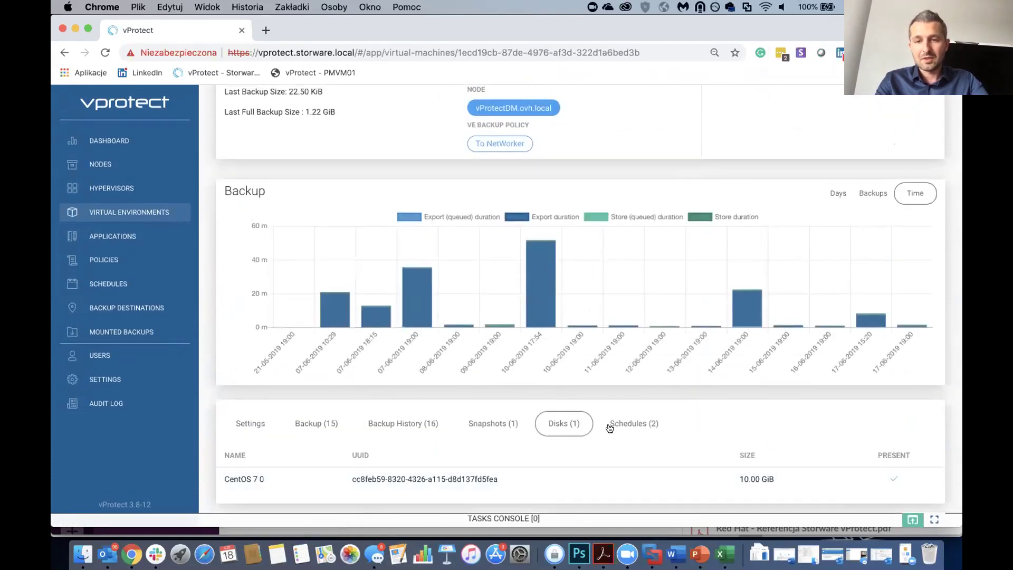
click(610, 424)
scroll(615, 369, up, 5)
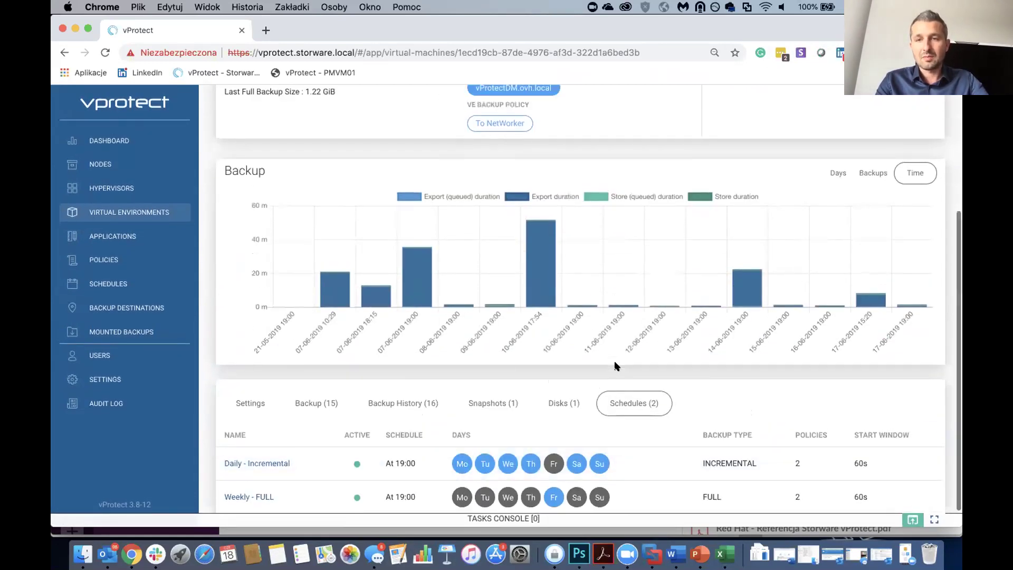
scroll(616, 366, up, 1)
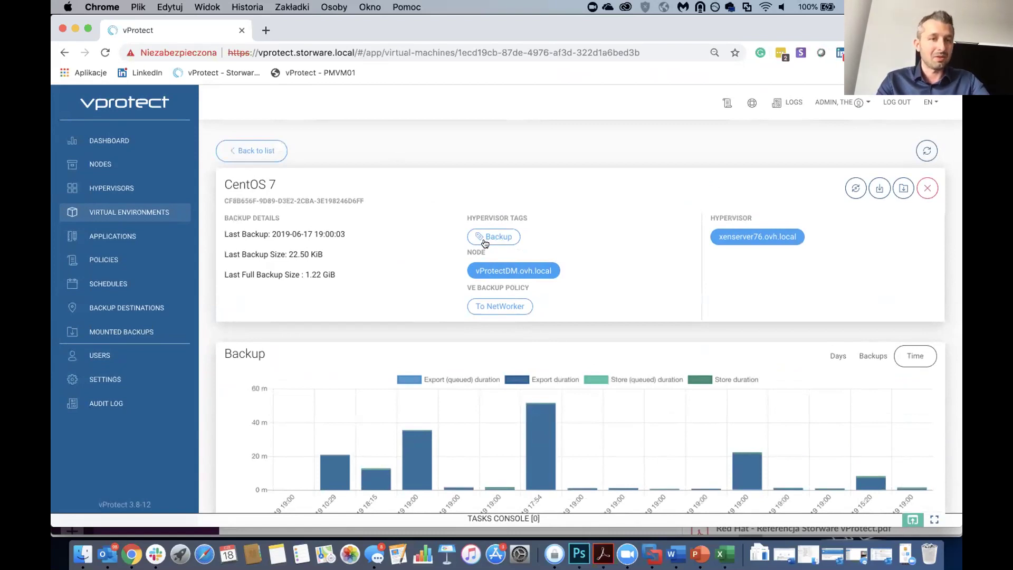
- Open the form for creating a Virtual Environment backup policy and view its general and auto-assignment settings
click(107, 262)
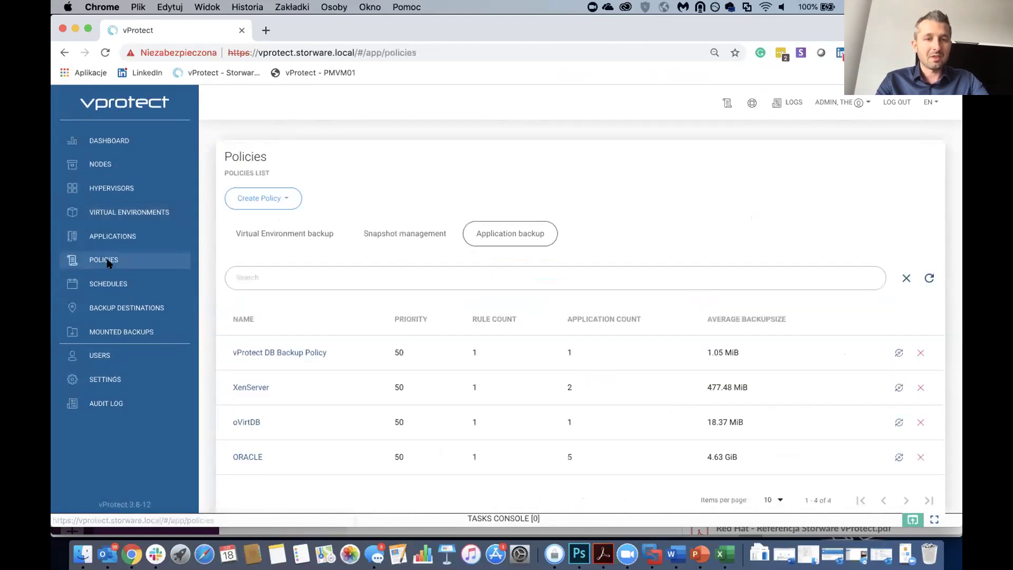
click(275, 199)
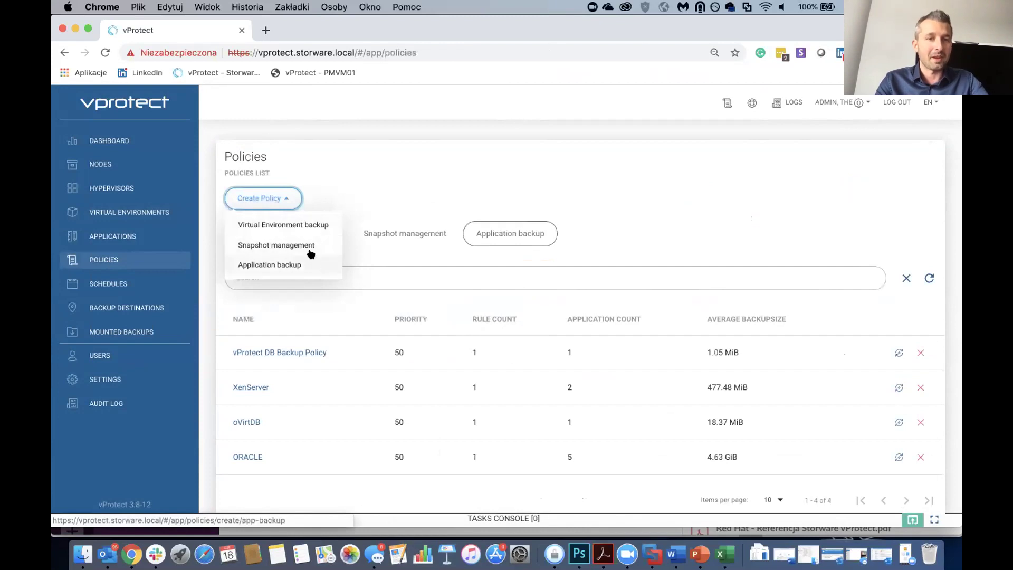
click(291, 226)
scroll(338, 239, down, 3)
click(253, 338)
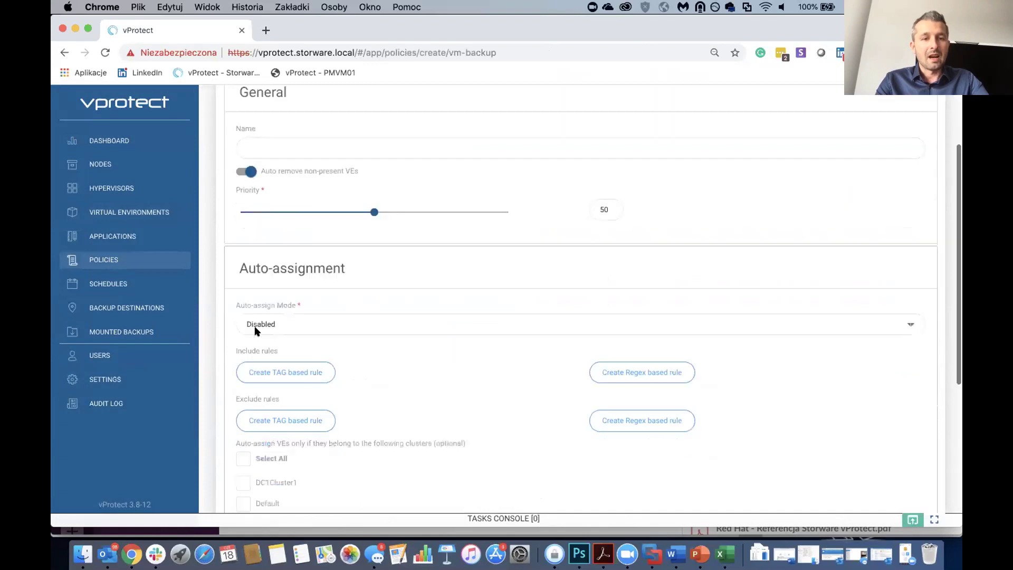
- Add a TAG based include rule with the tag vproexa to the new policy's auto-assignment
scroll(255, 331, down, 2)
click(294, 328)
scroll(293, 319, down, 3)
click(289, 295)
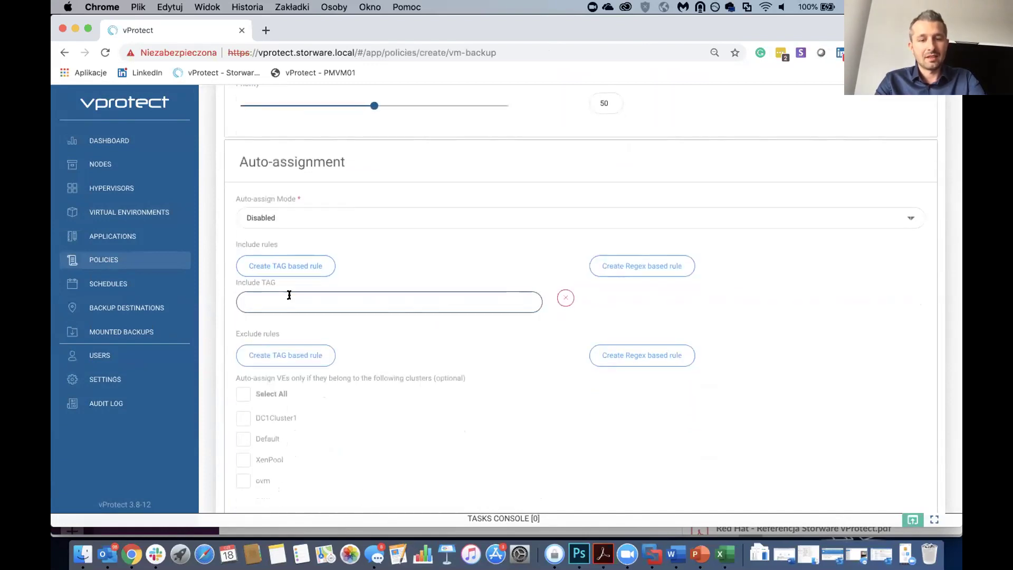
text(vproexa)
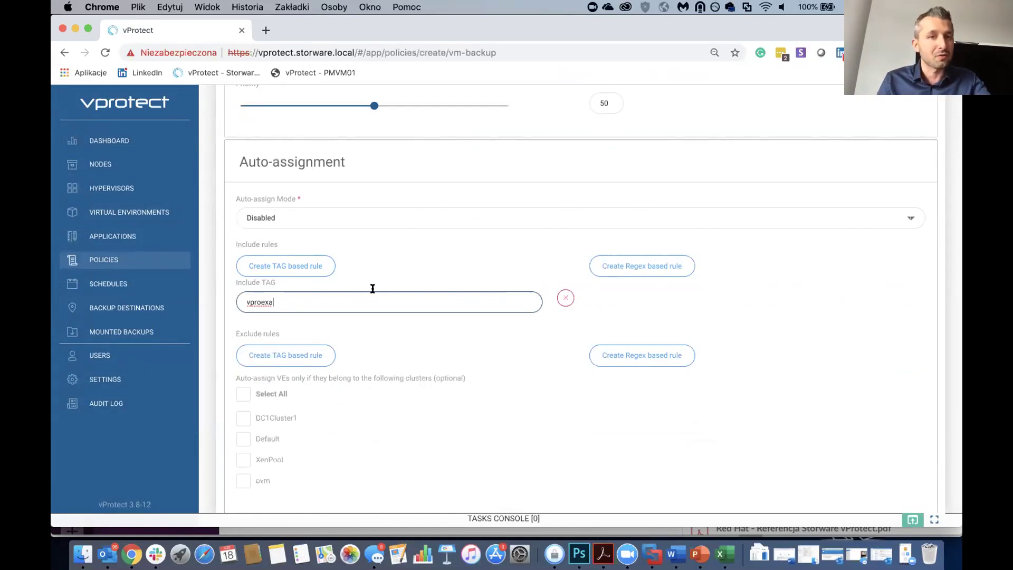
scroll(373, 287, up, 8)
scroll(259, 253, down, 5)
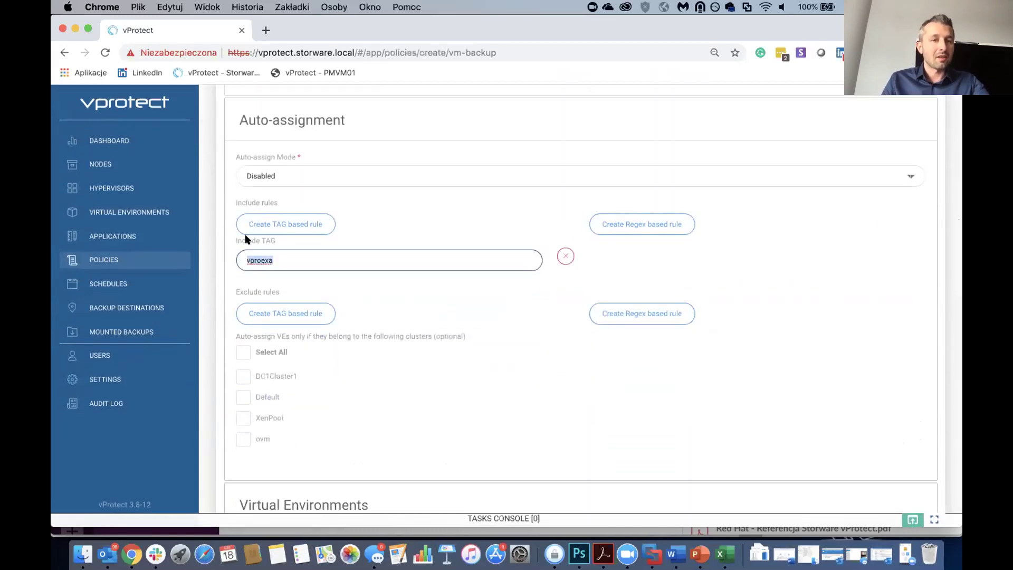
- Add a blank TAG based rule and a blank Regex based rule to the new policy's exclude rules
click(258, 318)
scroll(267, 338, down, 1)
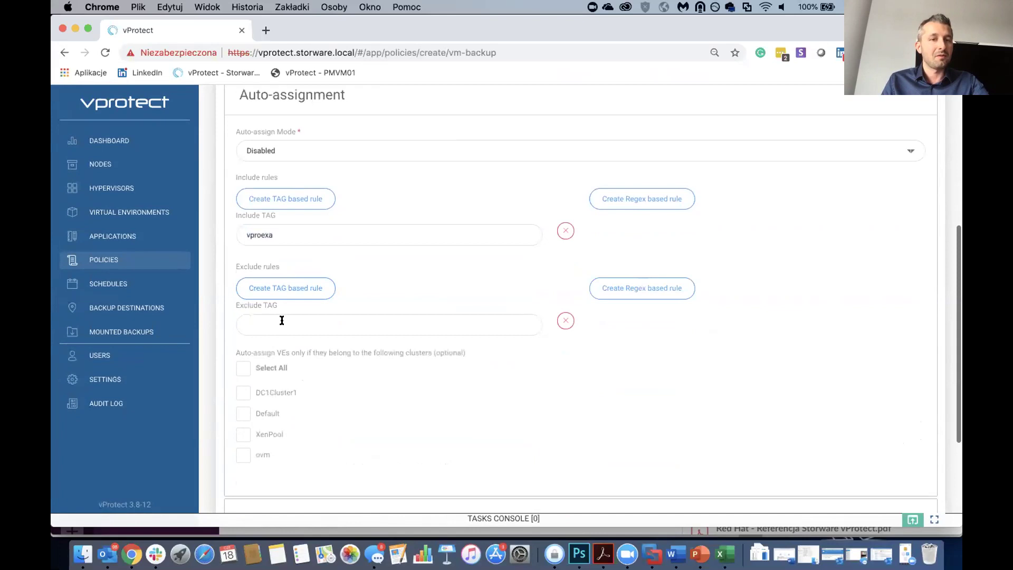
click(311, 320)
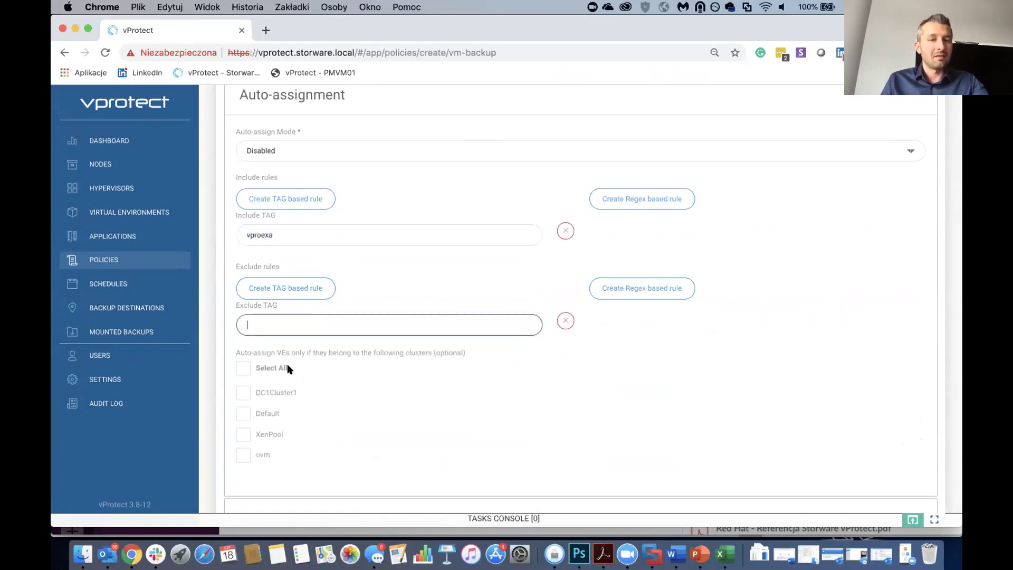
click(620, 298)
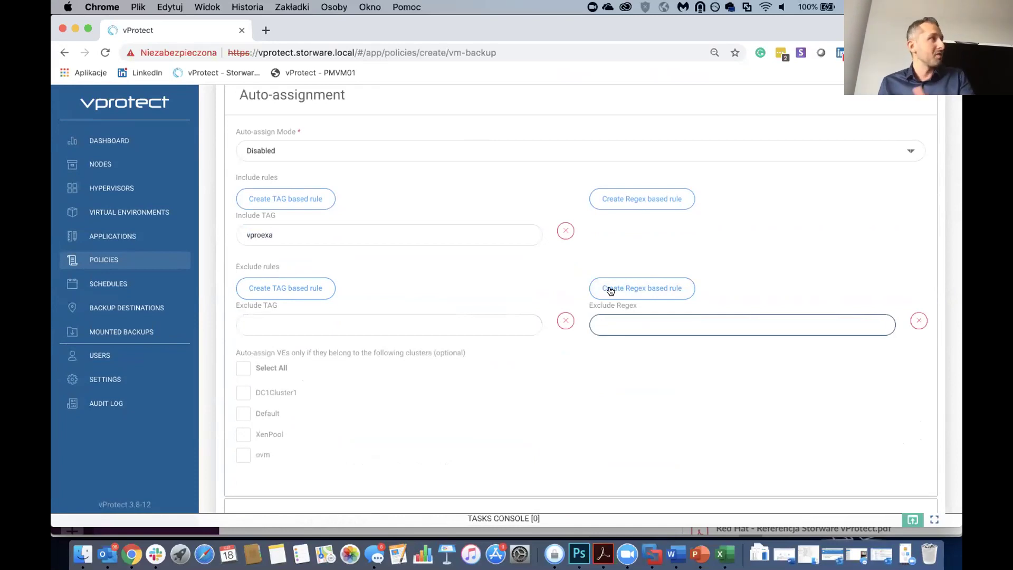
scroll(612, 290, down, 1)
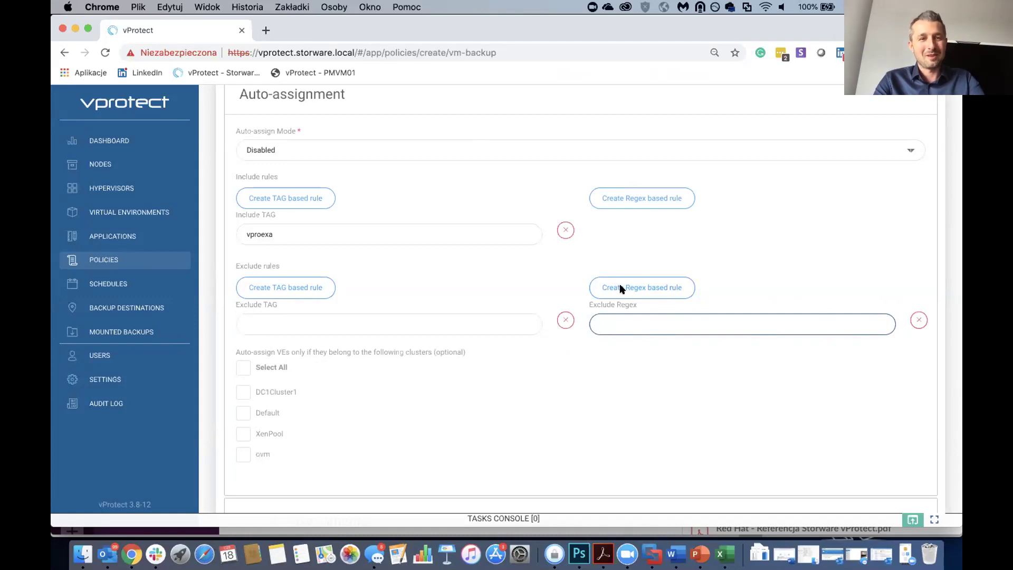
scroll(402, 315, up, 2)
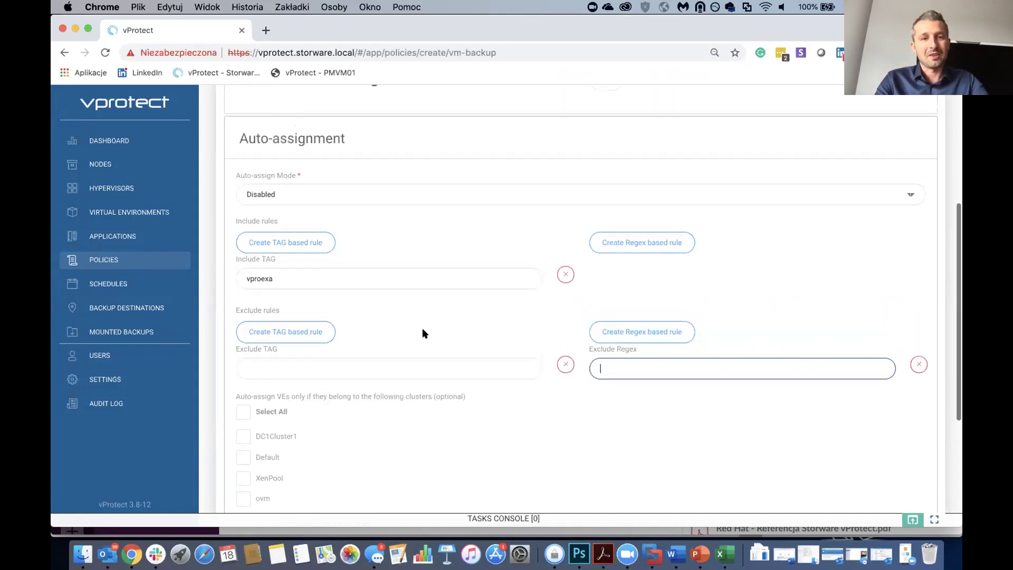
scroll(422, 332, down, 2)
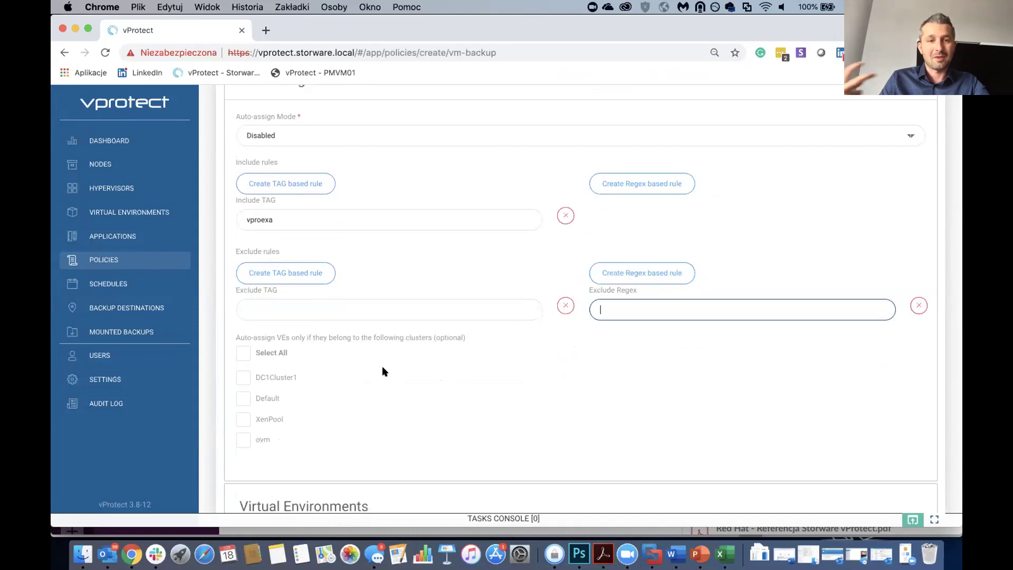
- Browse the virtual environments that can be assigned to the new policy, down to the Rule section
scroll(357, 358, down, 8)
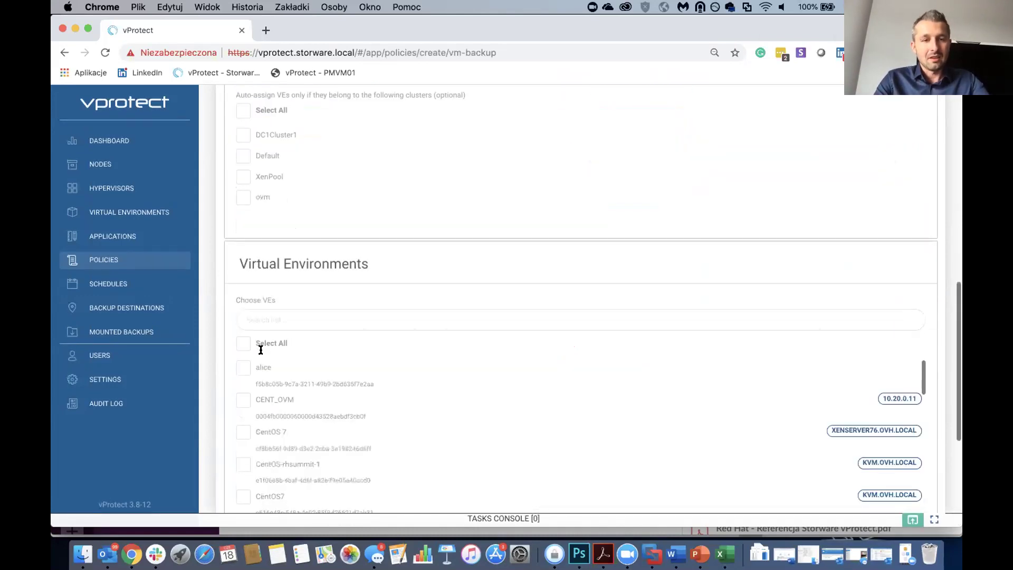
scroll(260, 349, down, 3)
scroll(253, 328, down, 3)
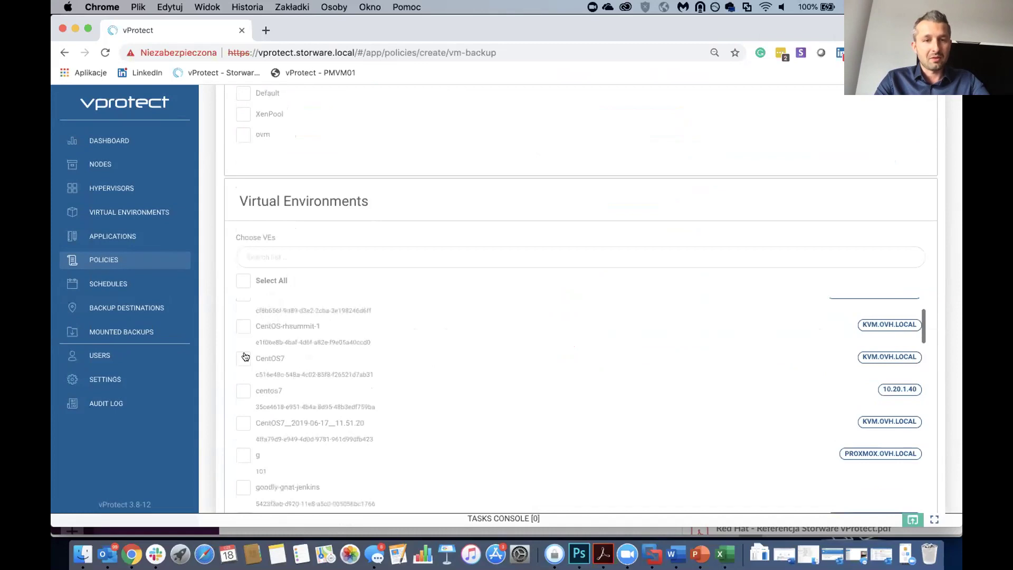
scroll(240, 364, down, 12)
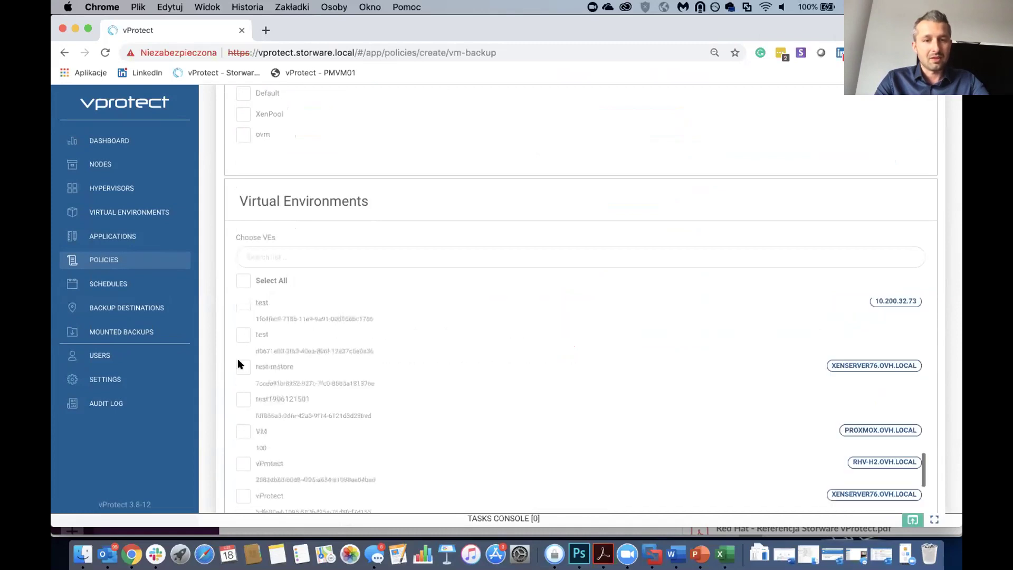
click(261, 401)
scroll(243, 358, down, 3)
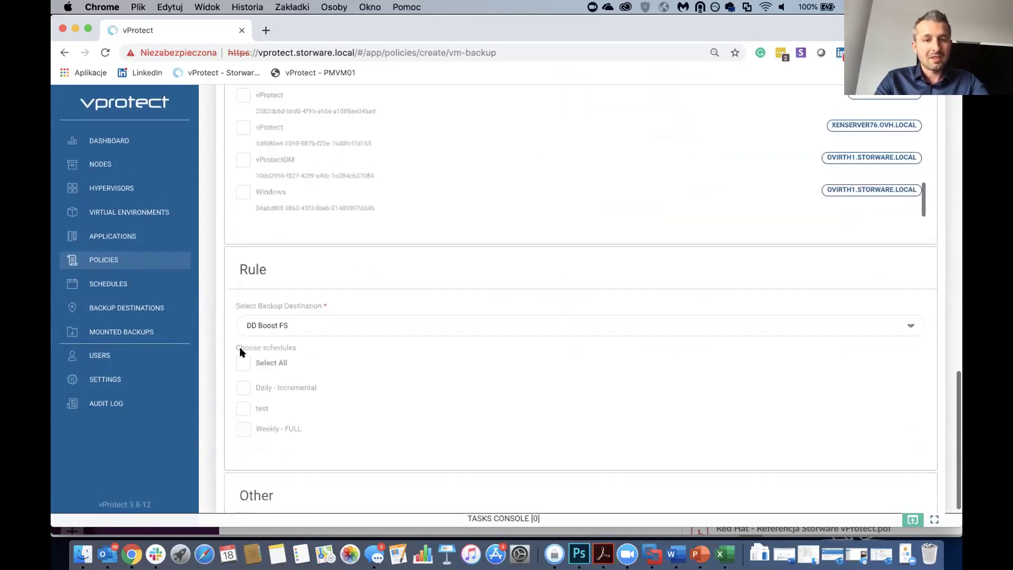
- Set the policy rule's backup destination to ISP and select the Daily - Incremental and test schedules
click(285, 325)
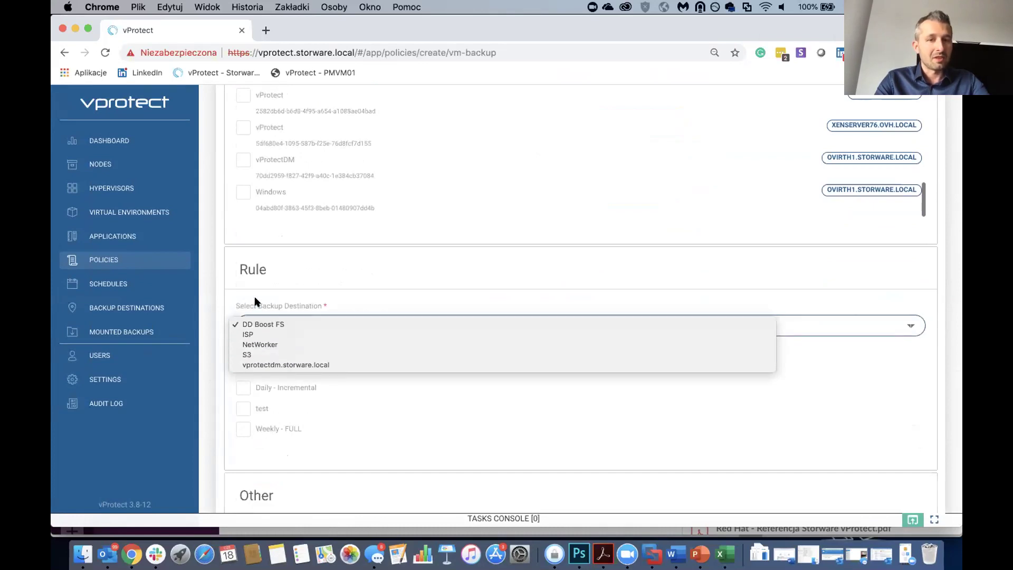
click(253, 324)
click(252, 329)
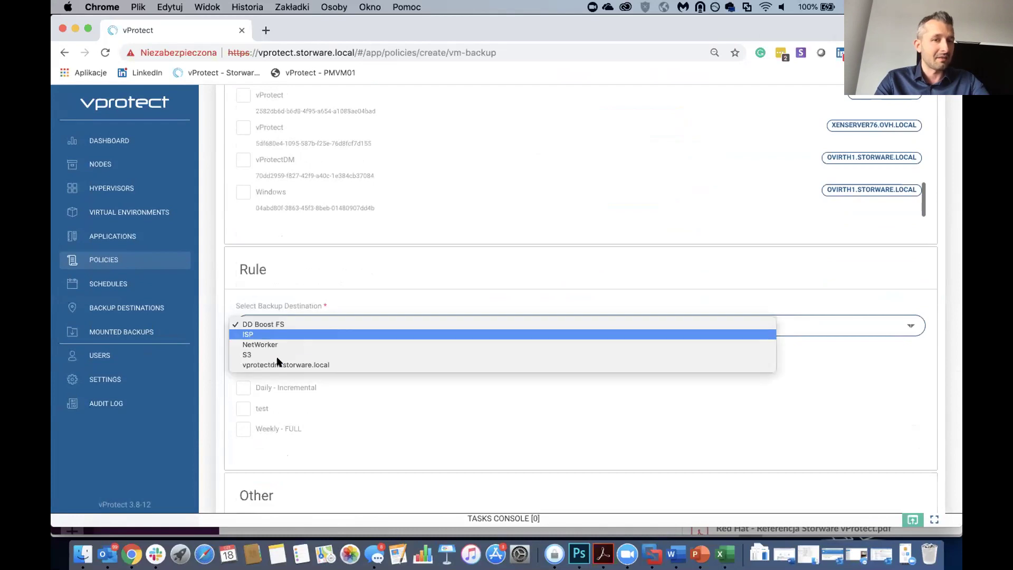
click(267, 328)
key(Down)
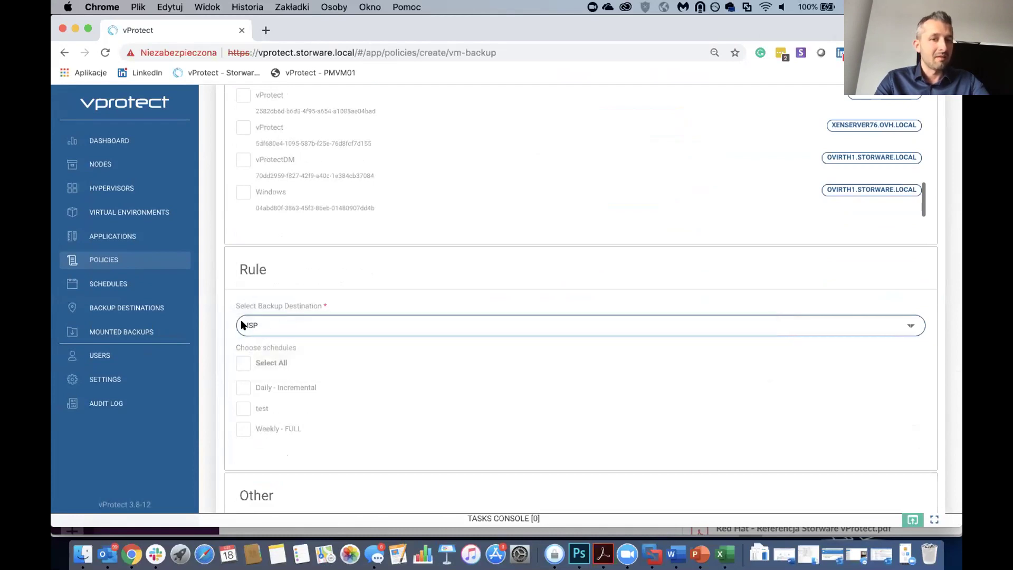
click(235, 392)
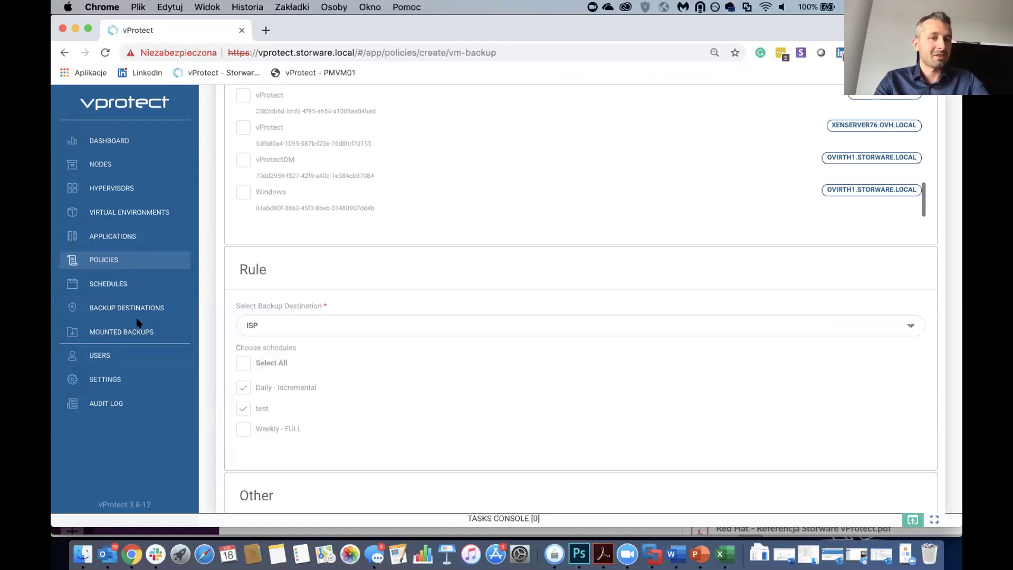
- Open the form for creating a Virtual Environment backup schedule and view its time, day and month options
click(124, 285)
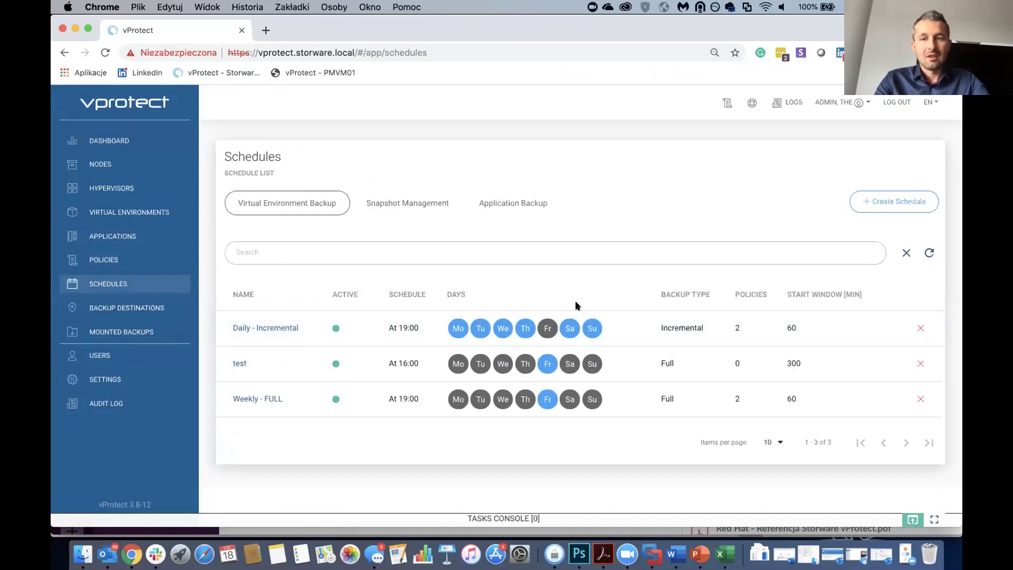
click(899, 208)
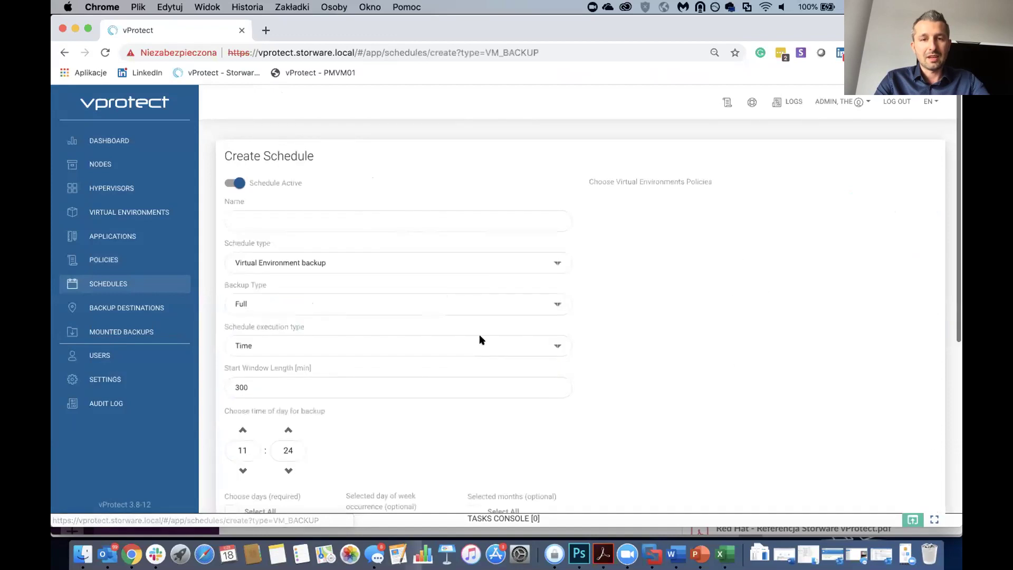
scroll(311, 391, down, 5)
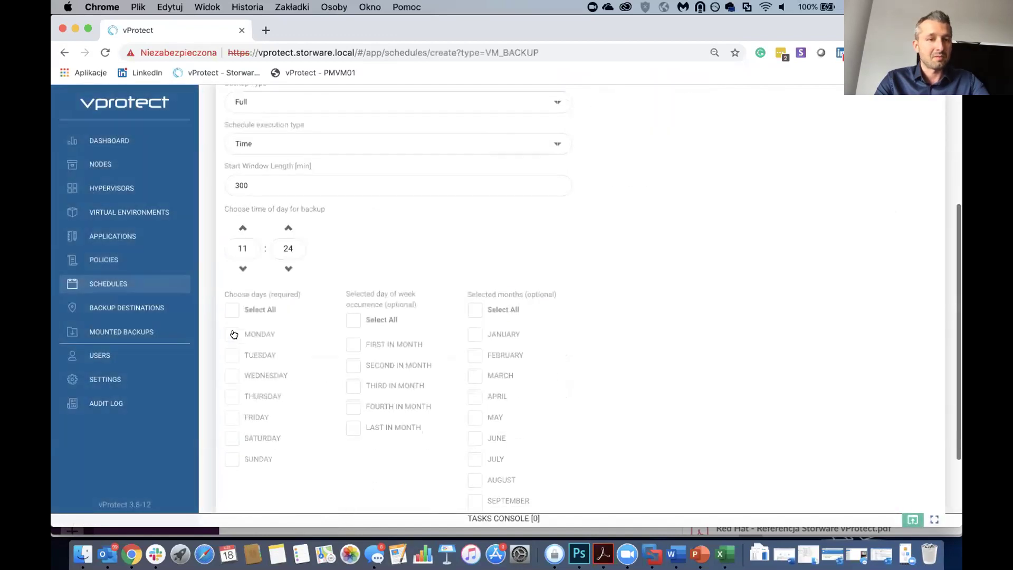
- Try the schedule's recurrence options: select and clear all days, and choose Last in Month and August
click(232, 311)
click(353, 320)
click(353, 320)
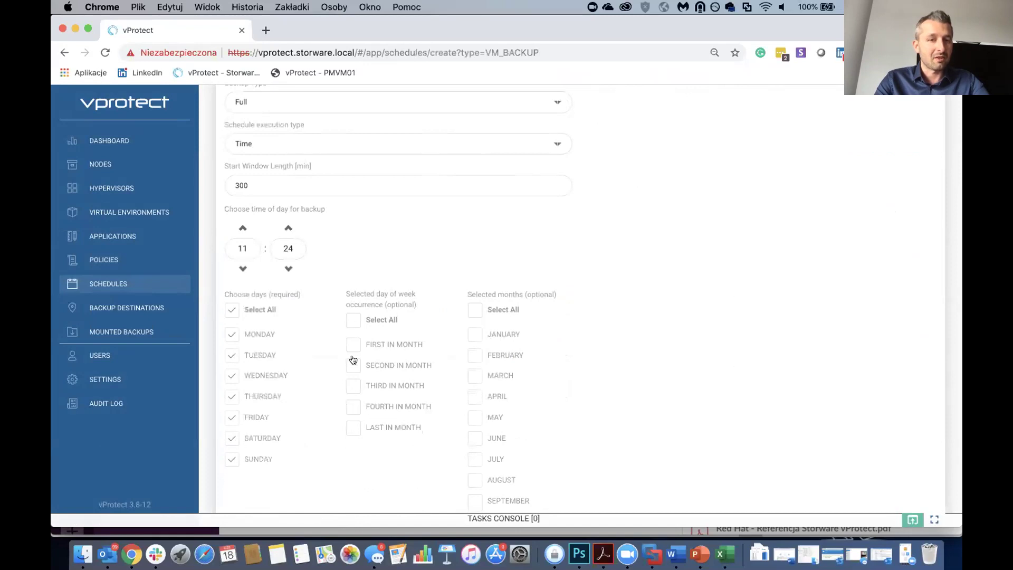
scroll(476, 376, down, 4)
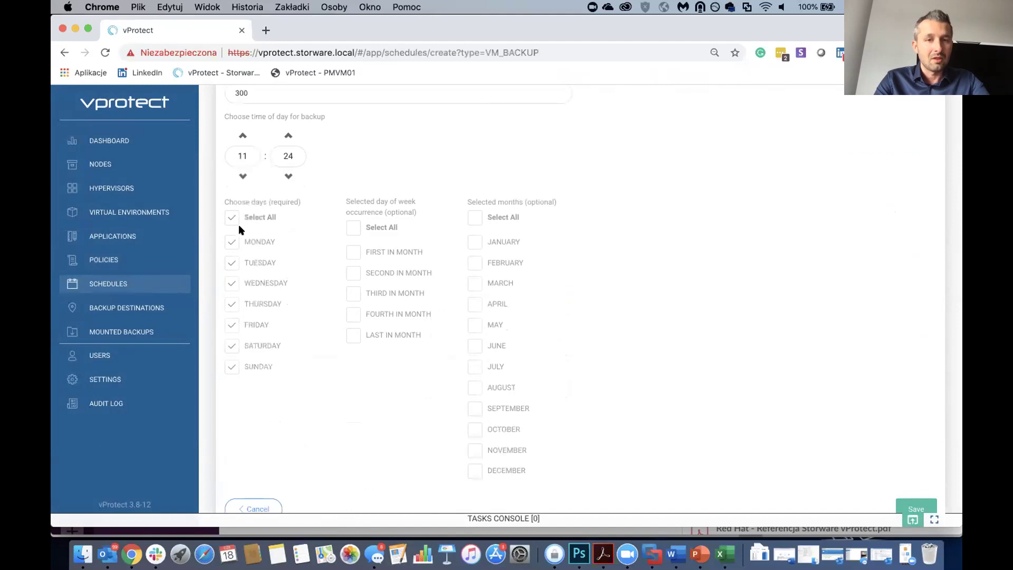
click(230, 220)
click(353, 336)
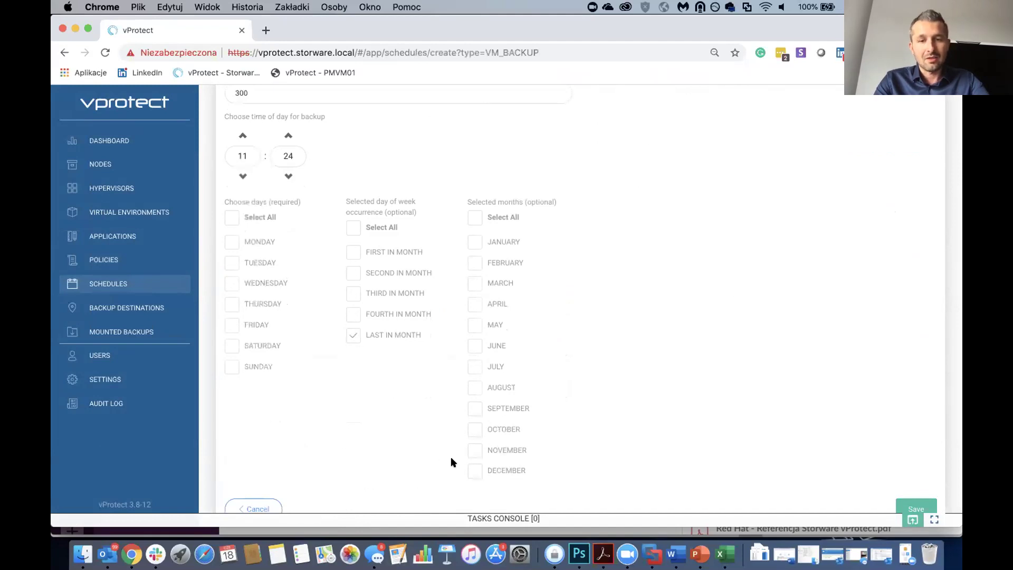
click(470, 390)
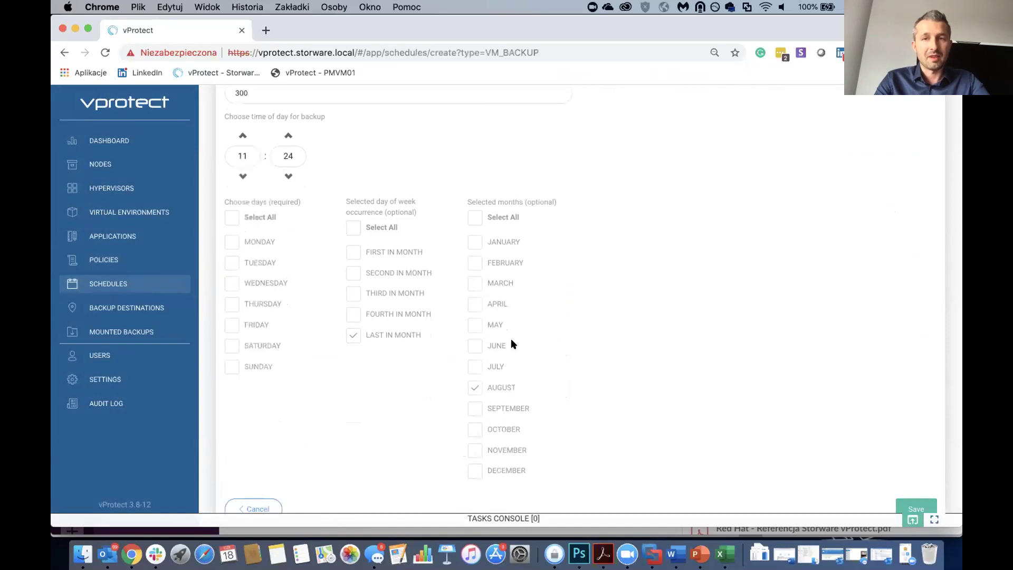
scroll(626, 233, down, 1)
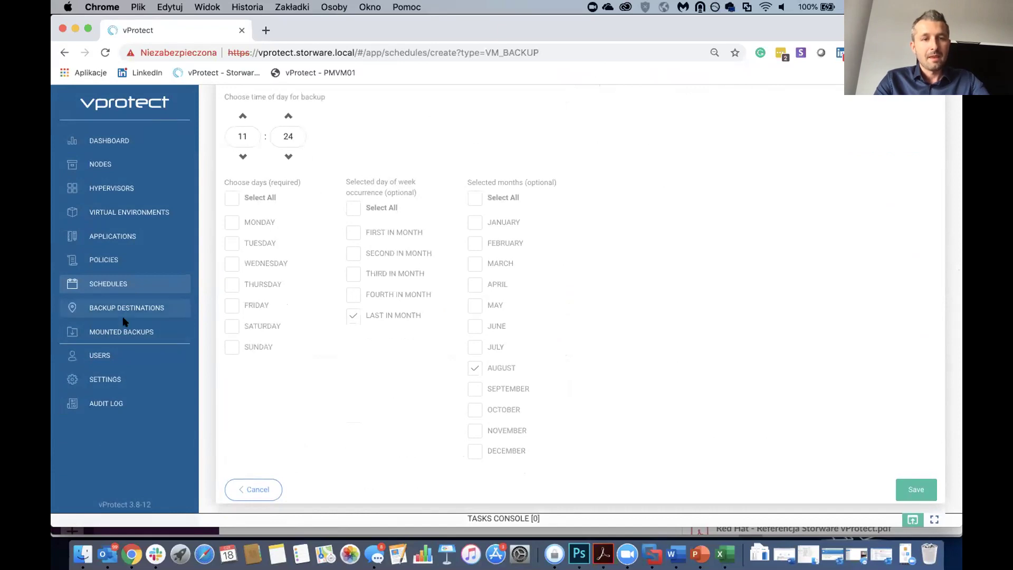
- Examine the mounted backup of Linux_CentOS_7, including its file system contents and mount path
click(138, 334)
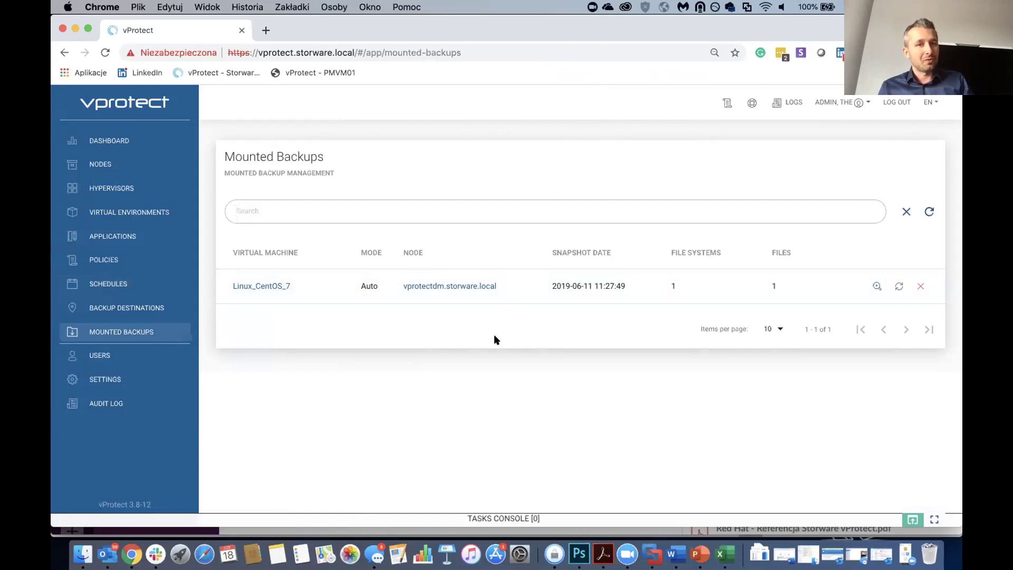
click(877, 286)
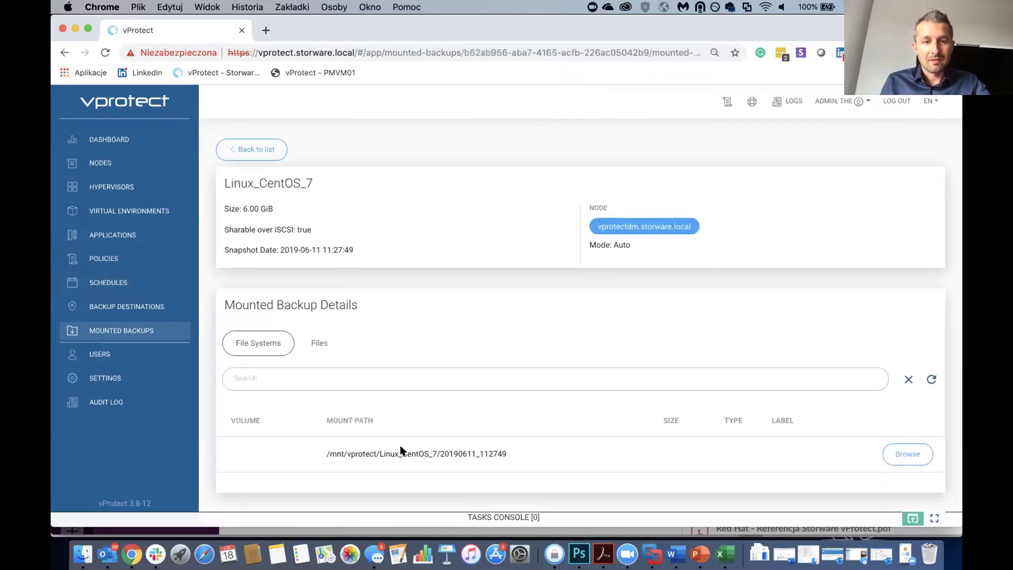
click(913, 454)
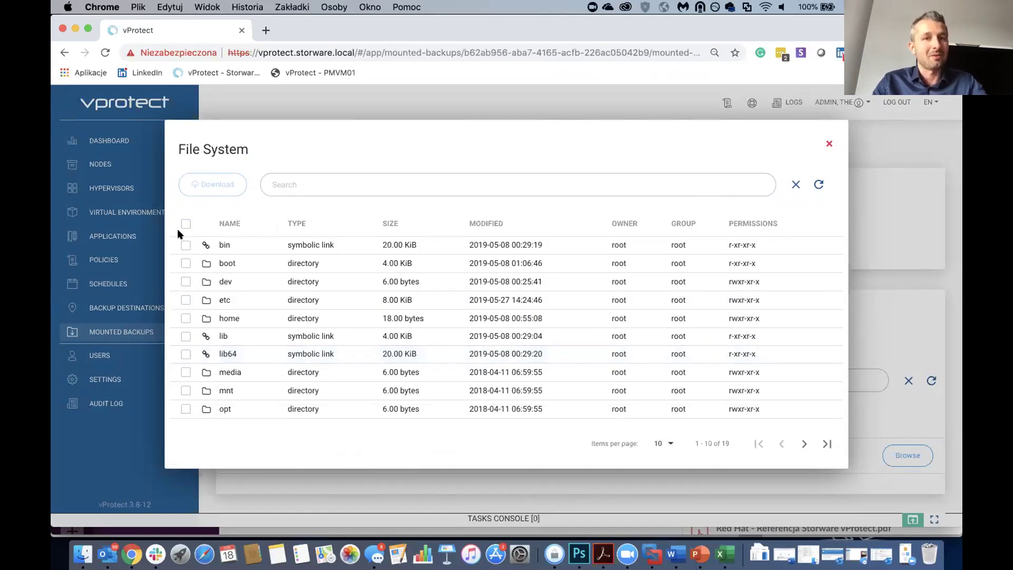
click(824, 144)
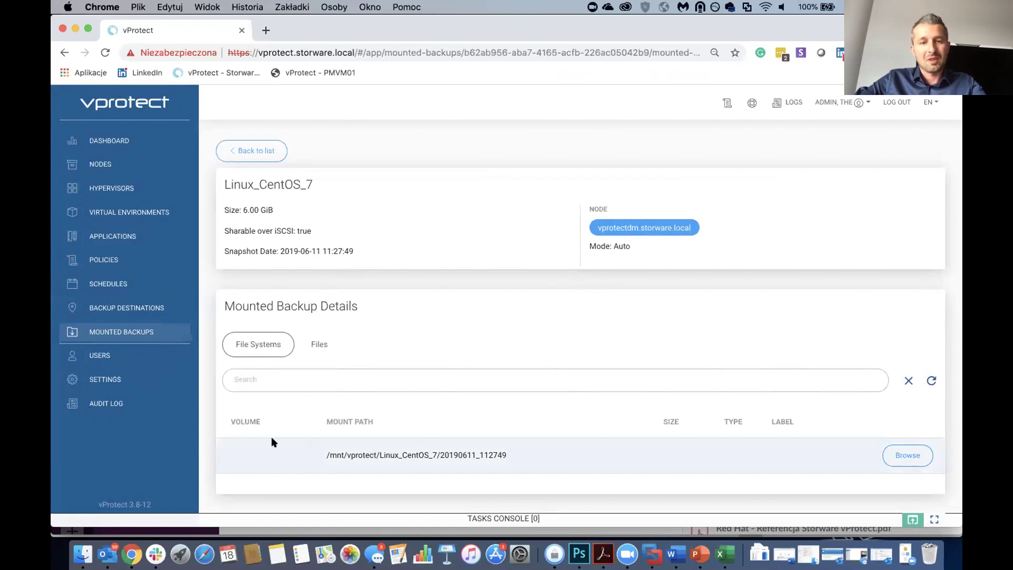
triple_click(340, 454)
click(530, 449)
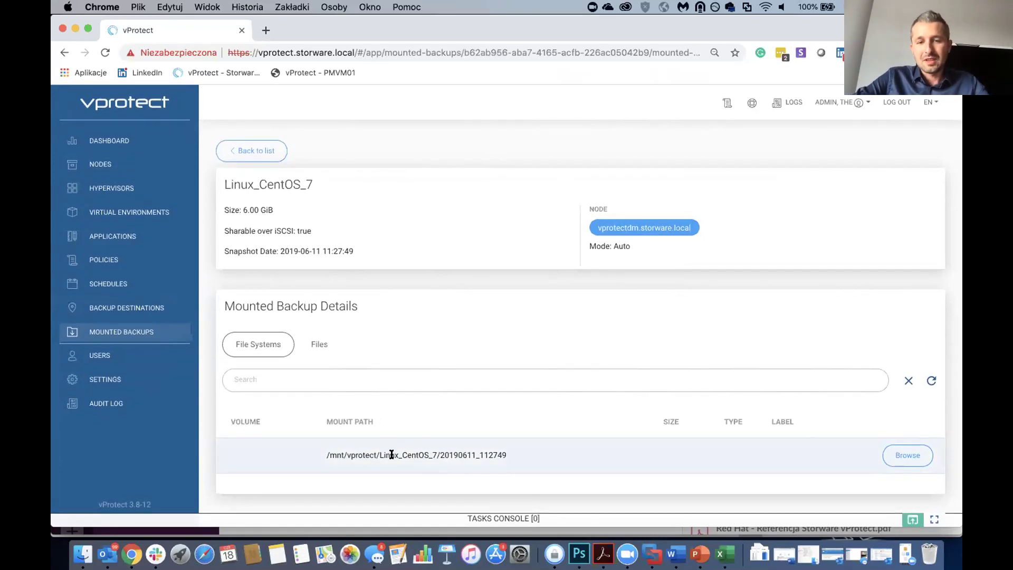
- Start a full backup of the CentOS 7 virtual environment to the DD Boost FS backup destination
click(110, 212)
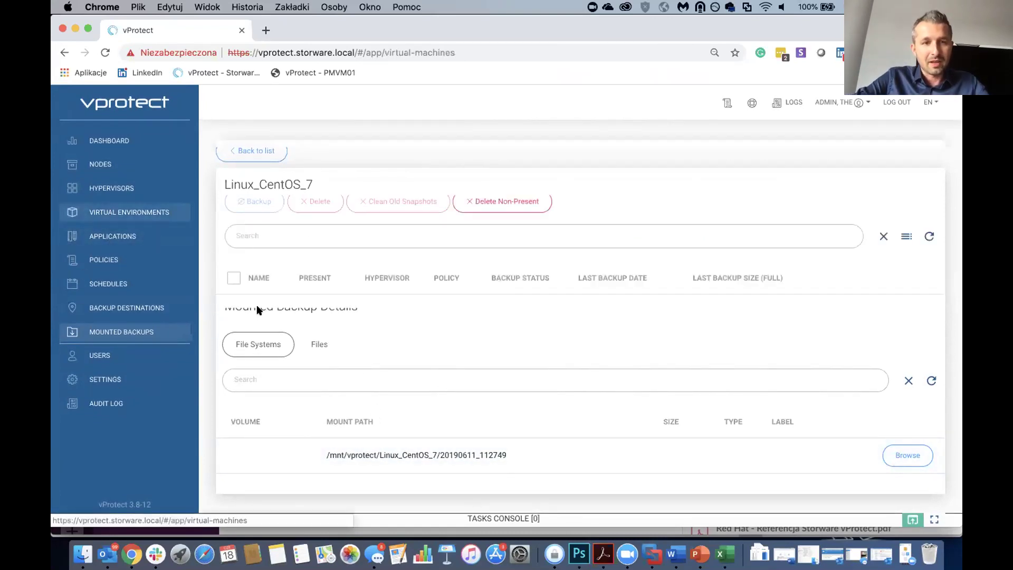
click(233, 389)
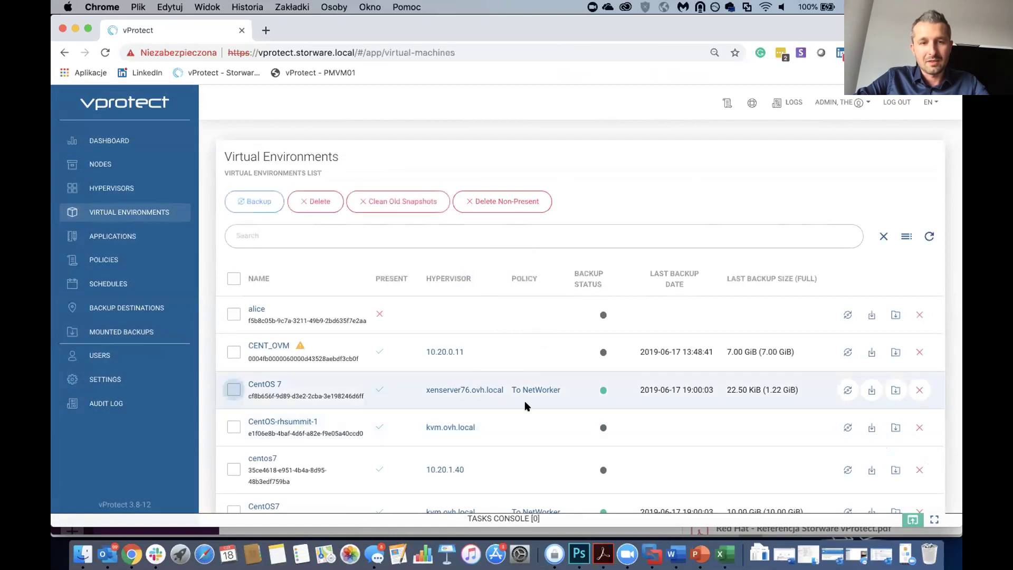
click(847, 390)
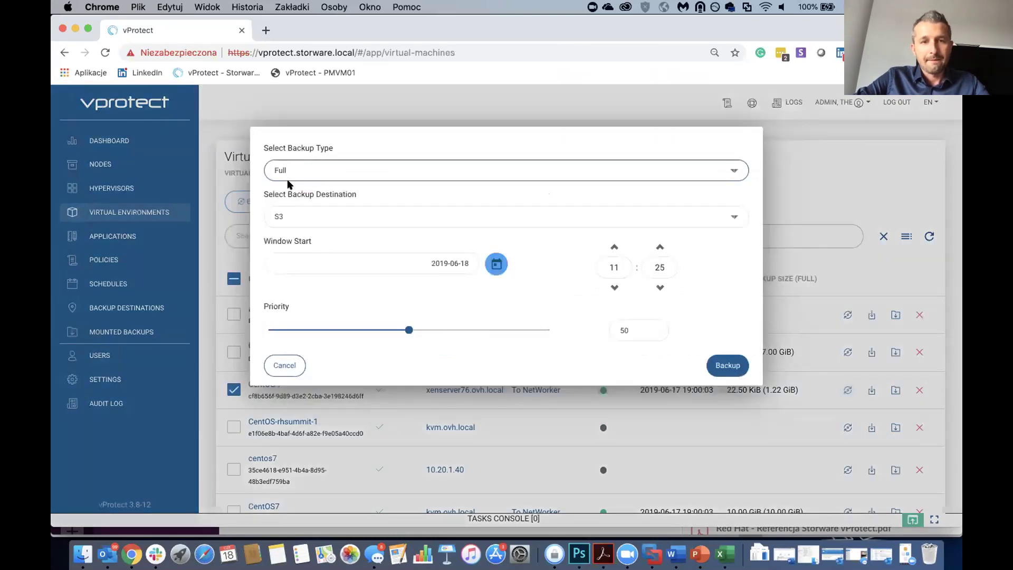
click(300, 214)
click(343, 238)
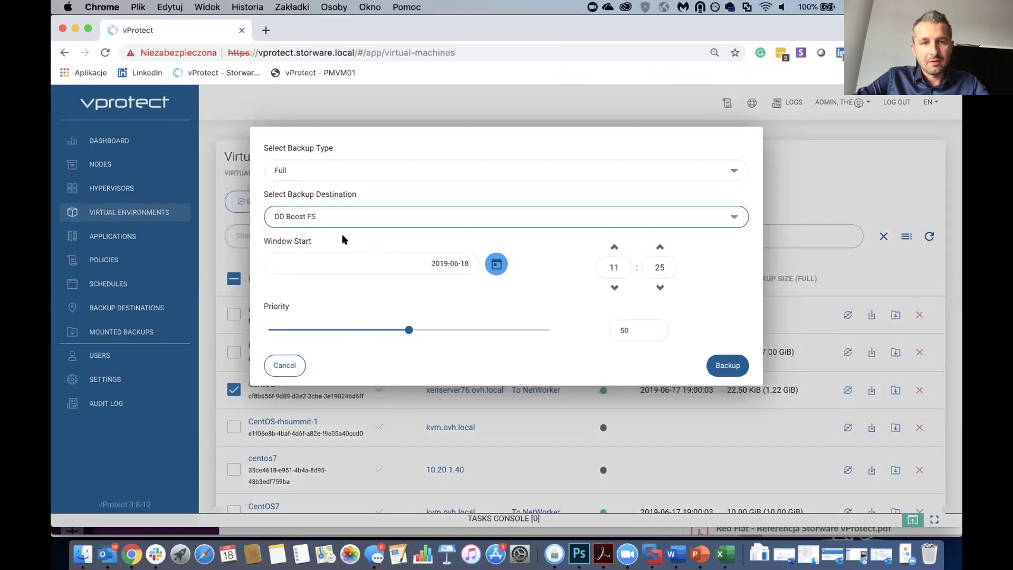
click(309, 214)
click(333, 264)
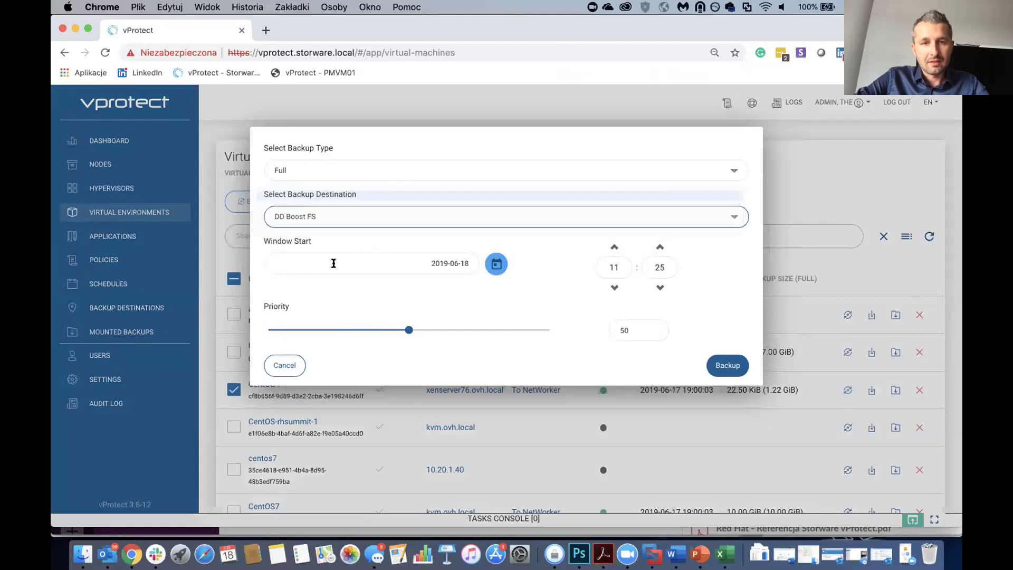
click(716, 366)
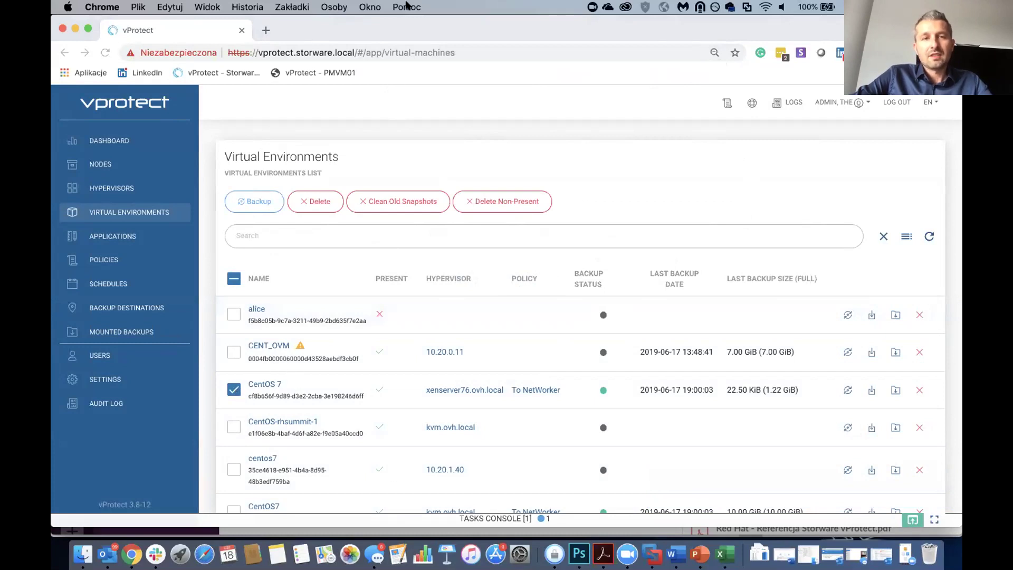
click(265, 30)
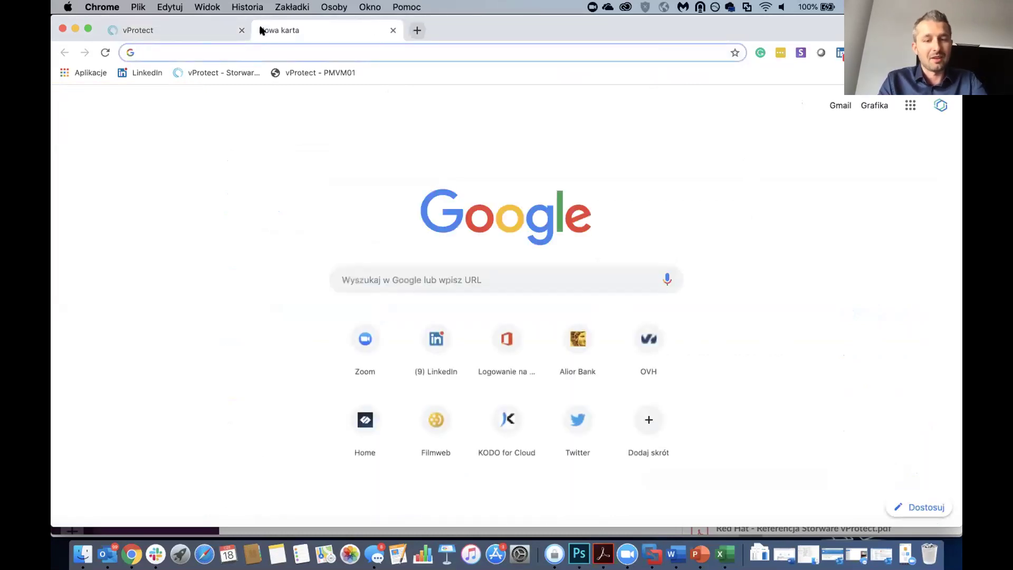
text(stor)
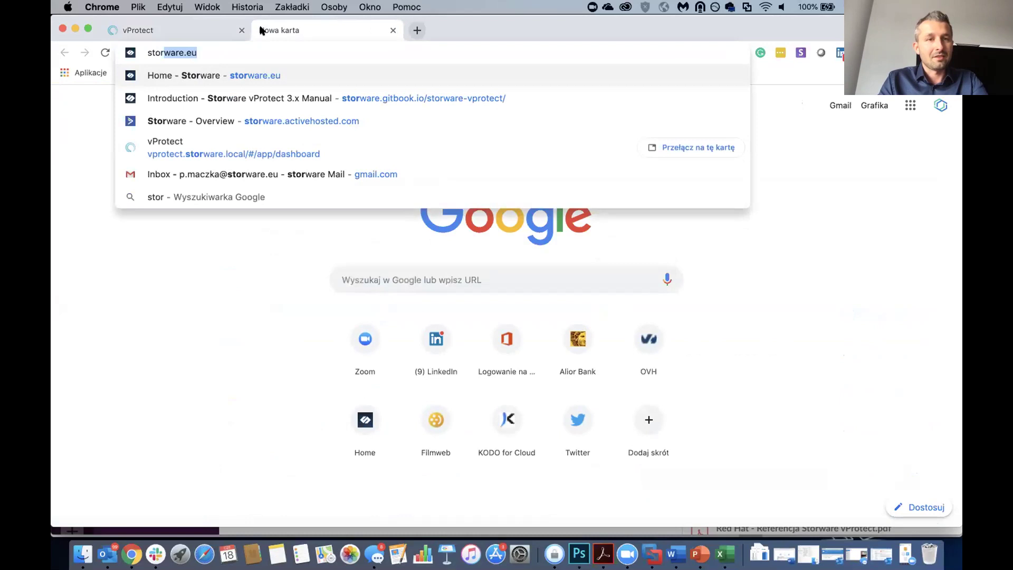
key(BackSpace)
key(BackSpace)
key(BackSpace)
key(BackSpace)
key(BackSpace)
text(vprotect)
key(Return)
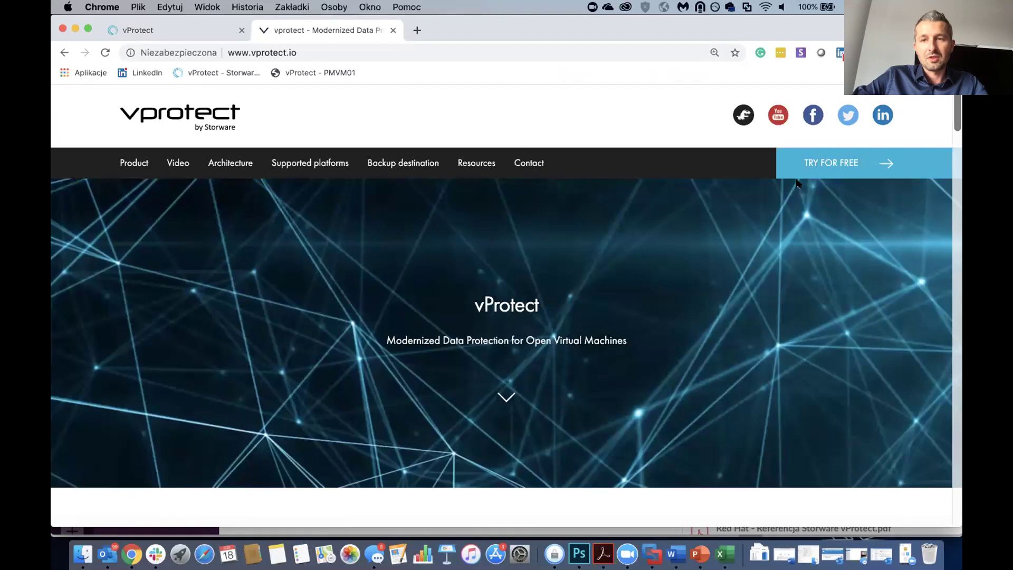
- Review the Free plan's feature list and VM limit in the website's plans and pricing section
scroll(493, 263, down, 10)
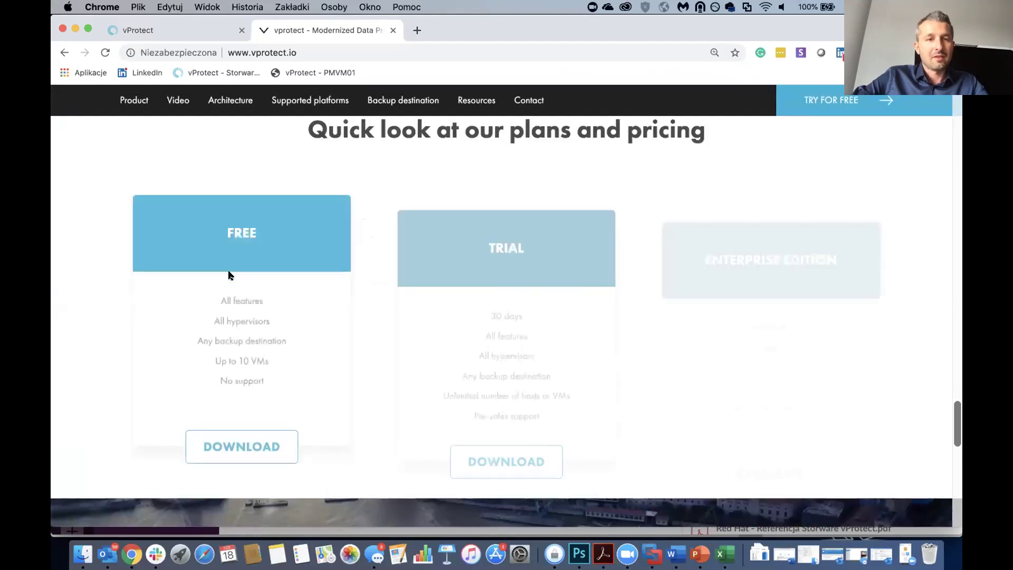
triple_click(236, 356)
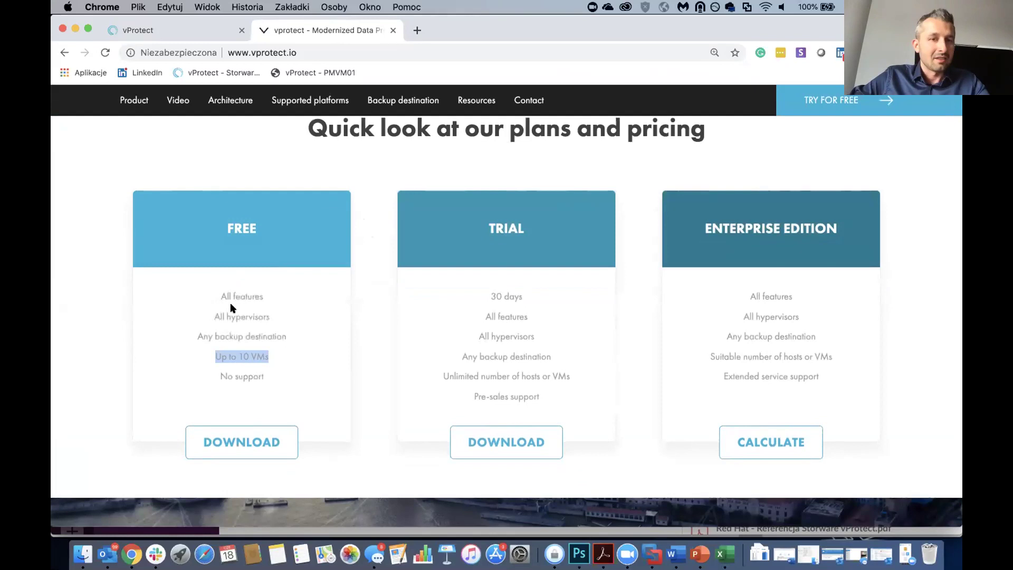
drag(231, 303, 301, 373)
click(291, 376)
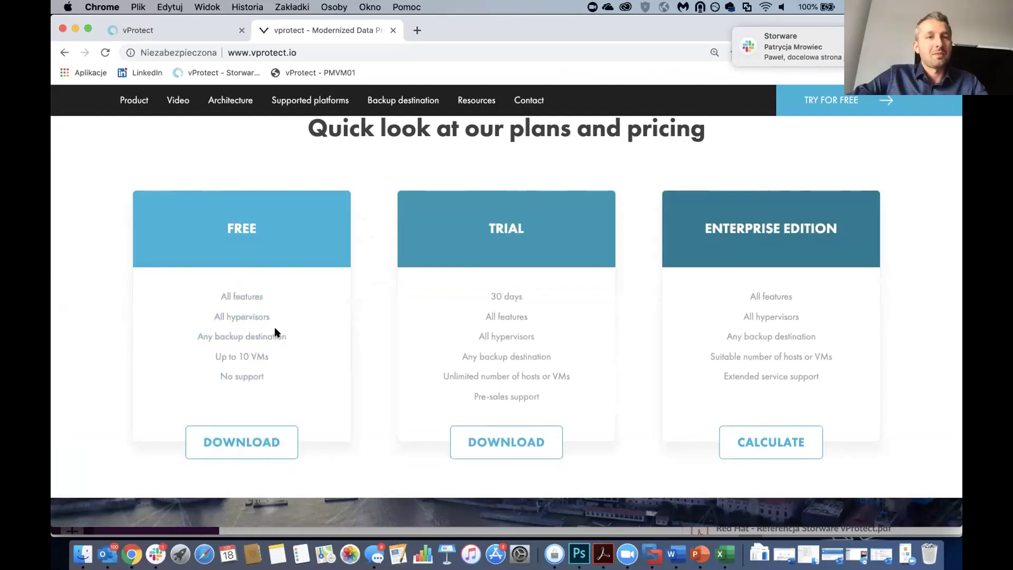
- Try to open the storware.eu website in the same tab
click(265, 53)
text(storwa)
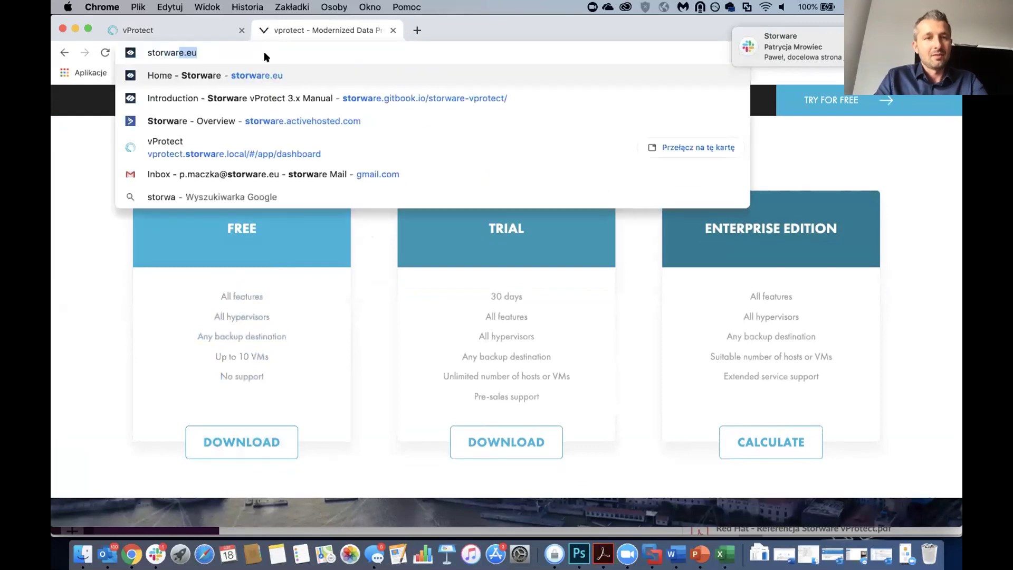
text(re.)
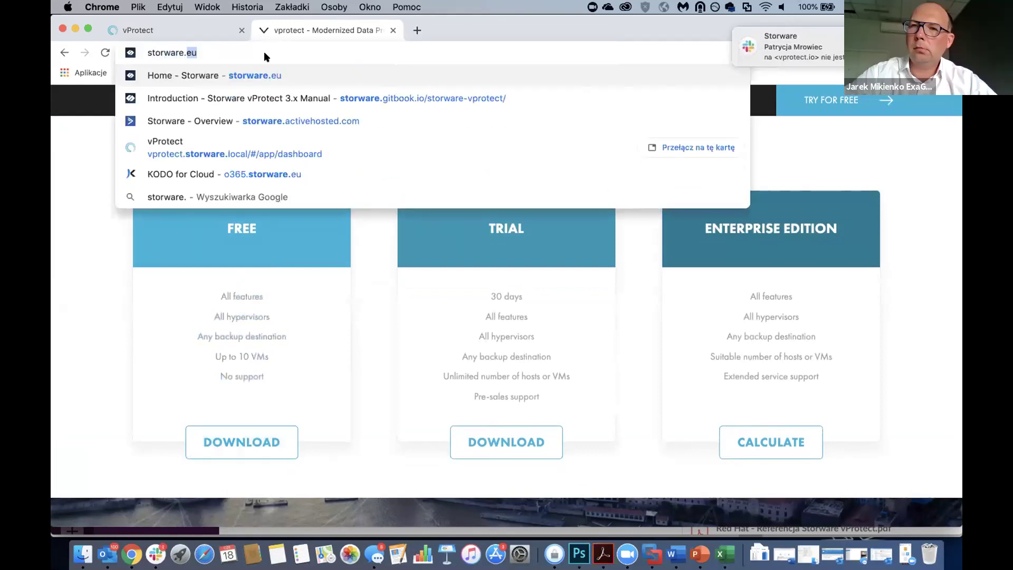
key(Return)
click(229, 51)
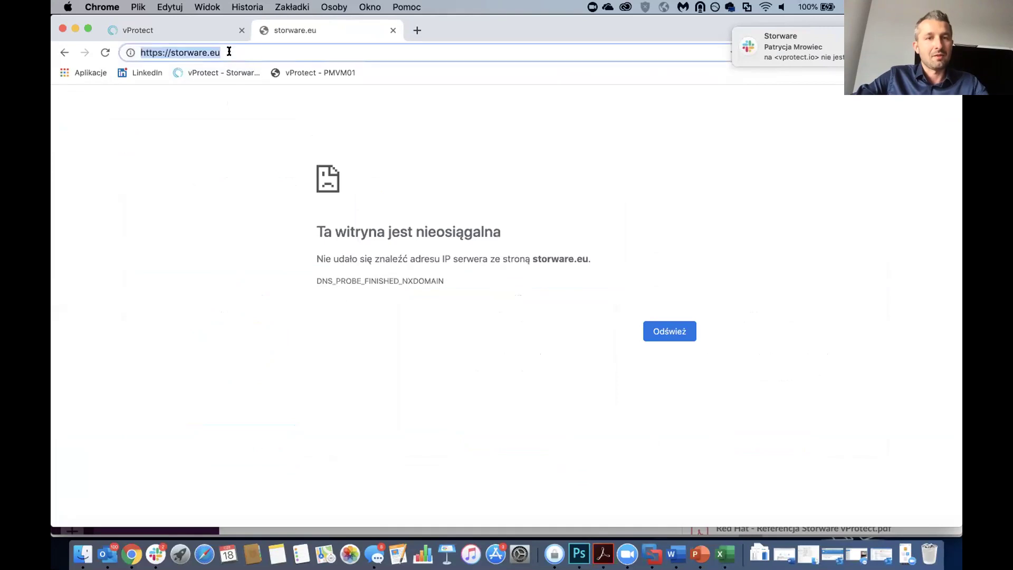
click(312, 41)
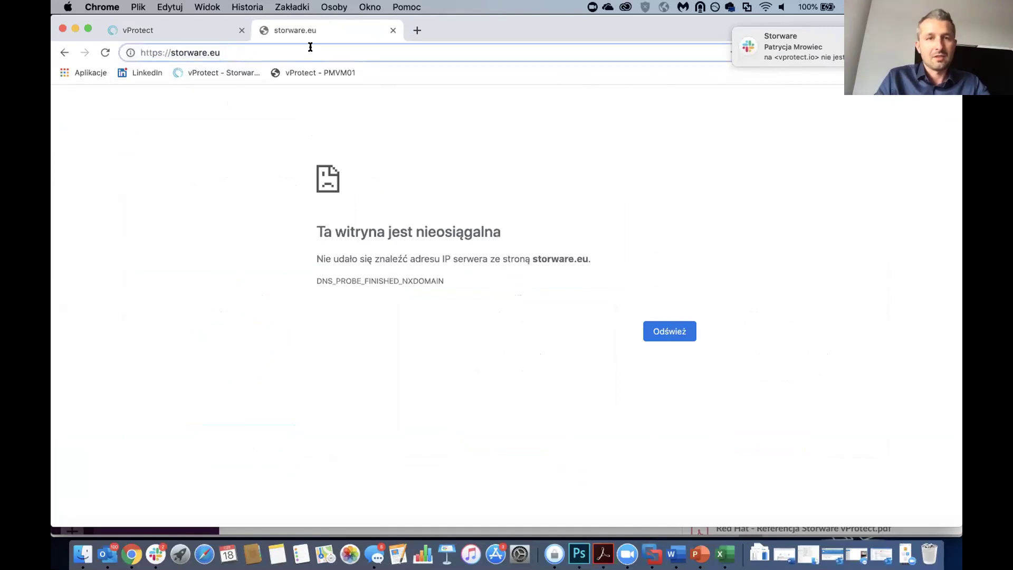
click(298, 51)
text(vpro)
key(Return)
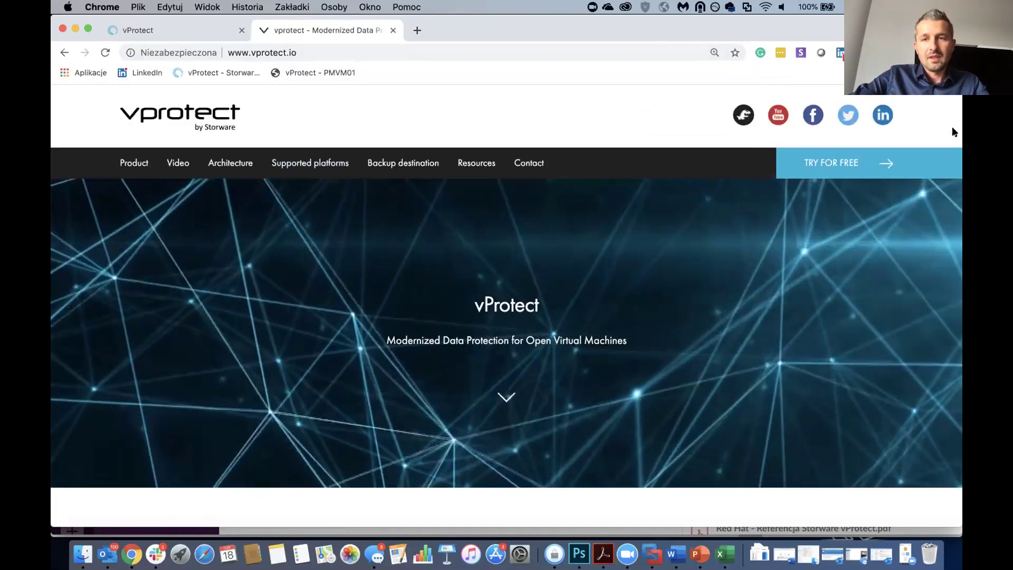
scroll(805, 158, down, 3)
scroll(806, 158, down, 5)
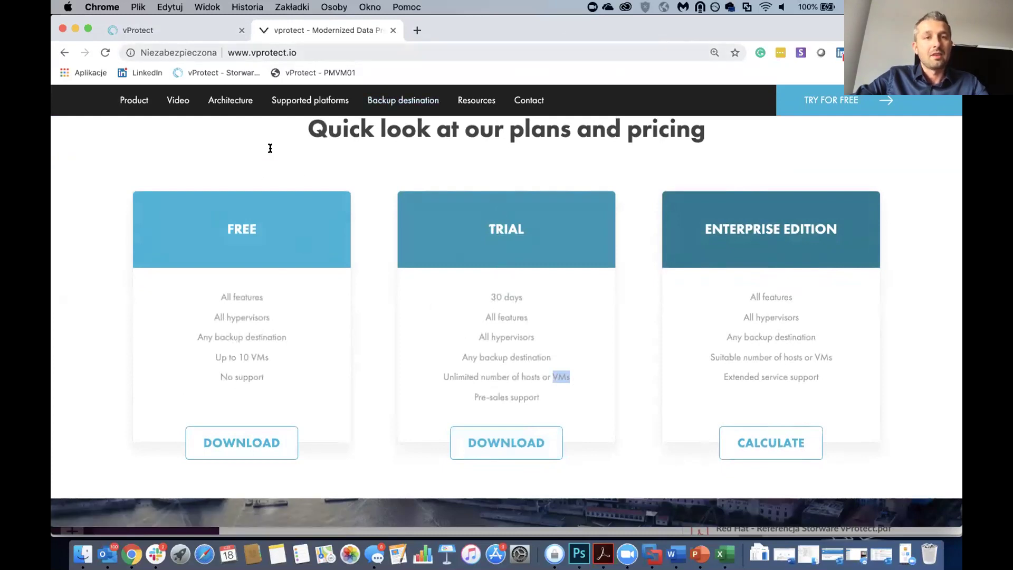
click(253, 447)
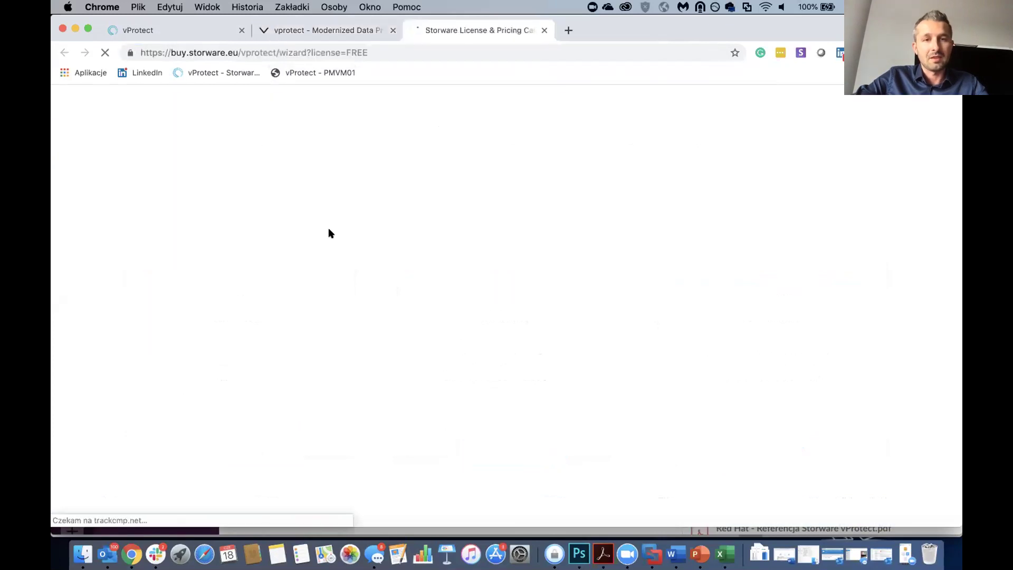
scroll(310, 256, down, 5)
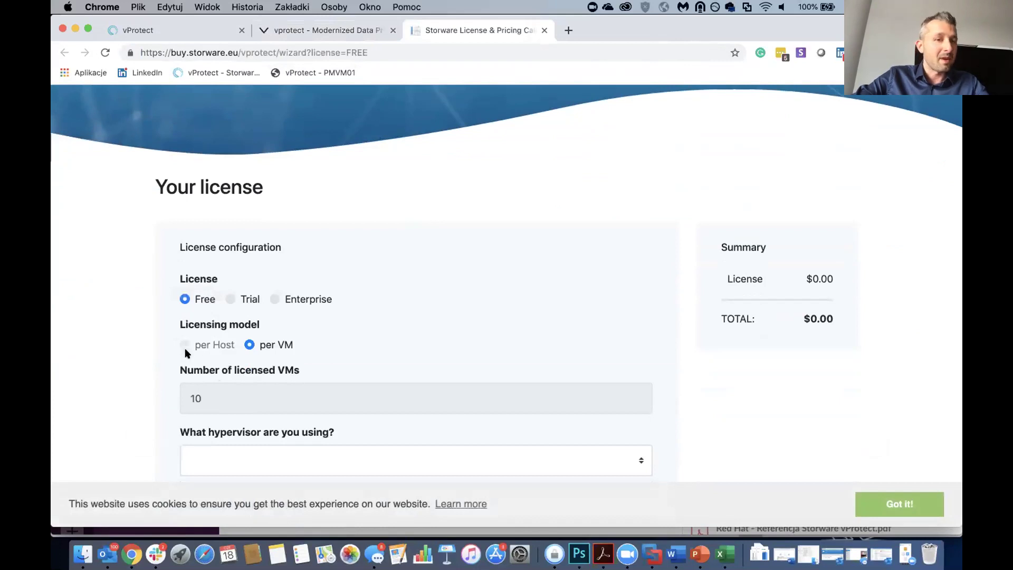
- Switch the license configuration to Trial, check the per Host options, and choose the per VM licensing model
click(232, 300)
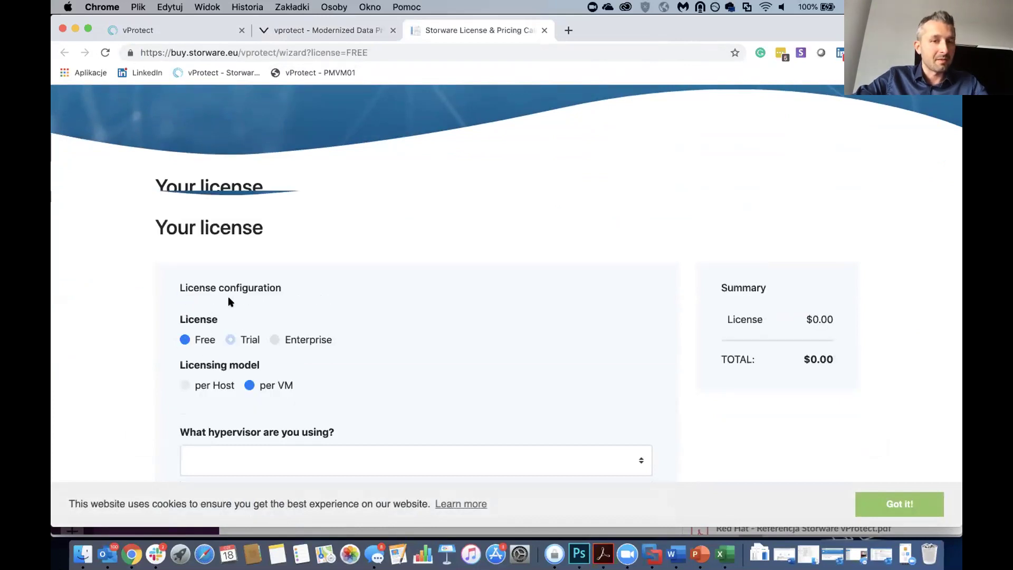
click(186, 386)
scroll(211, 363, down, 3)
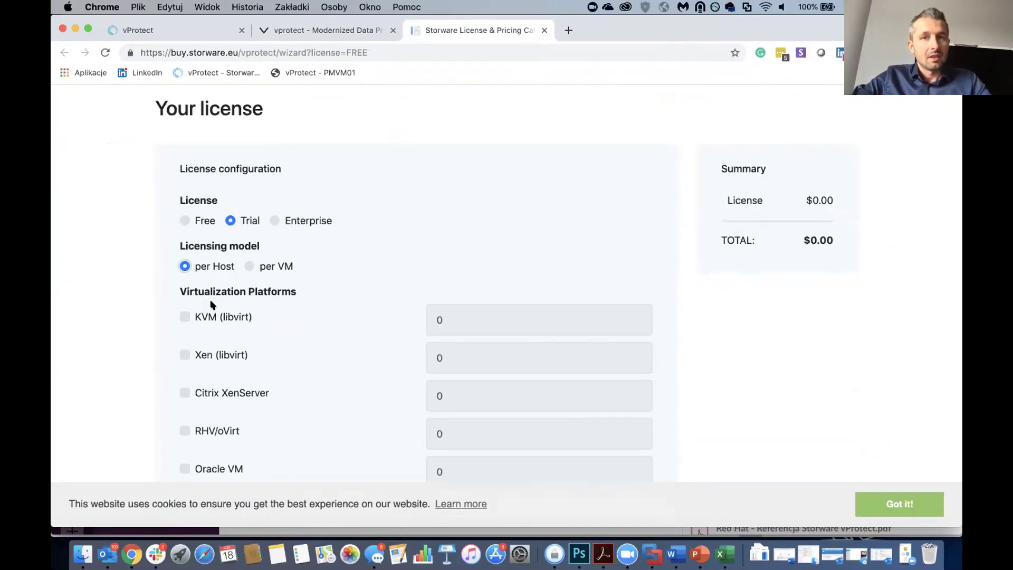
click(251, 265)
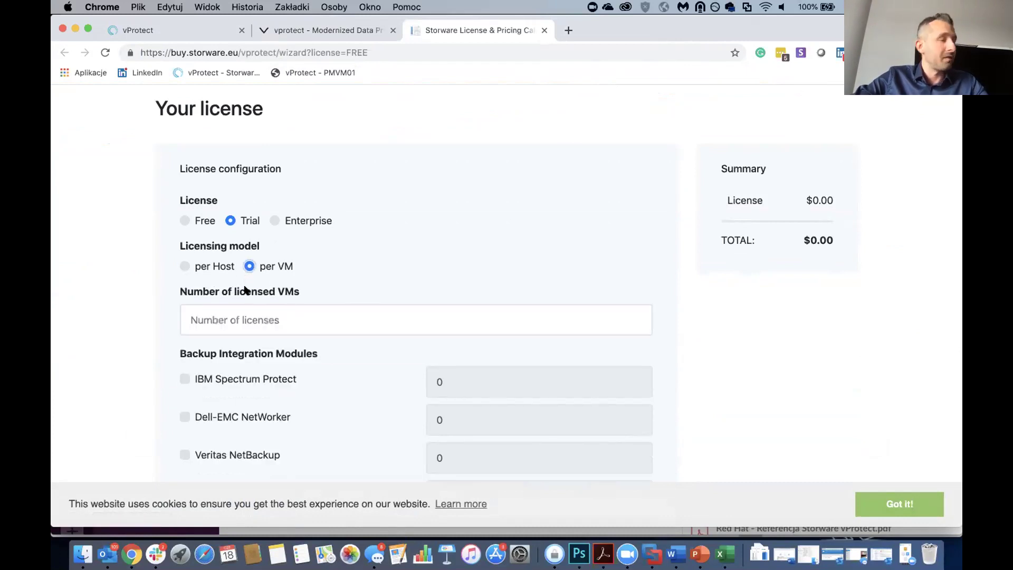
- Try selecting the IBM Spectrum Protect module among the backup integration modules
scroll(340, 377, down, 4)
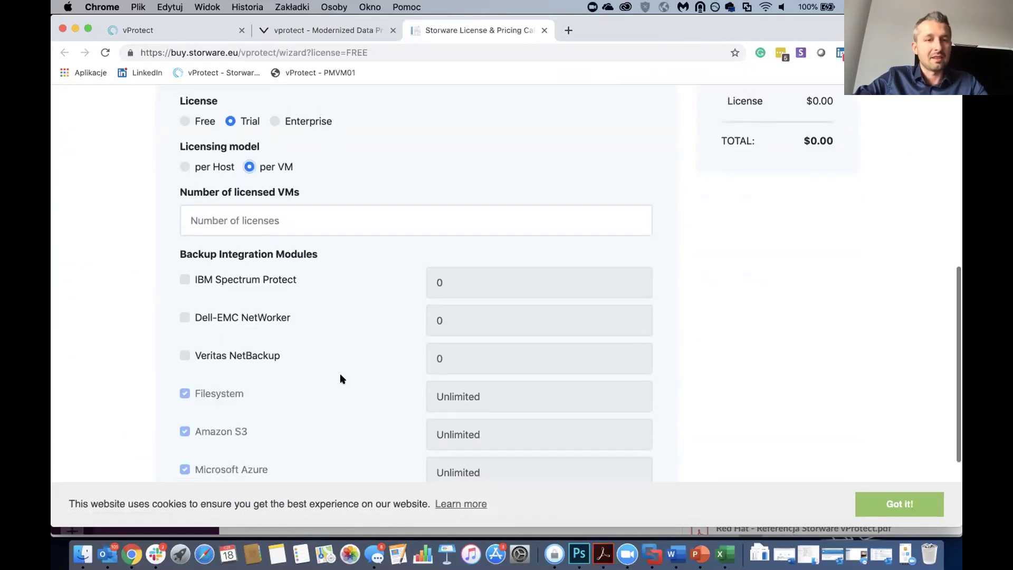
click(183, 272)
click(184, 278)
click(185, 283)
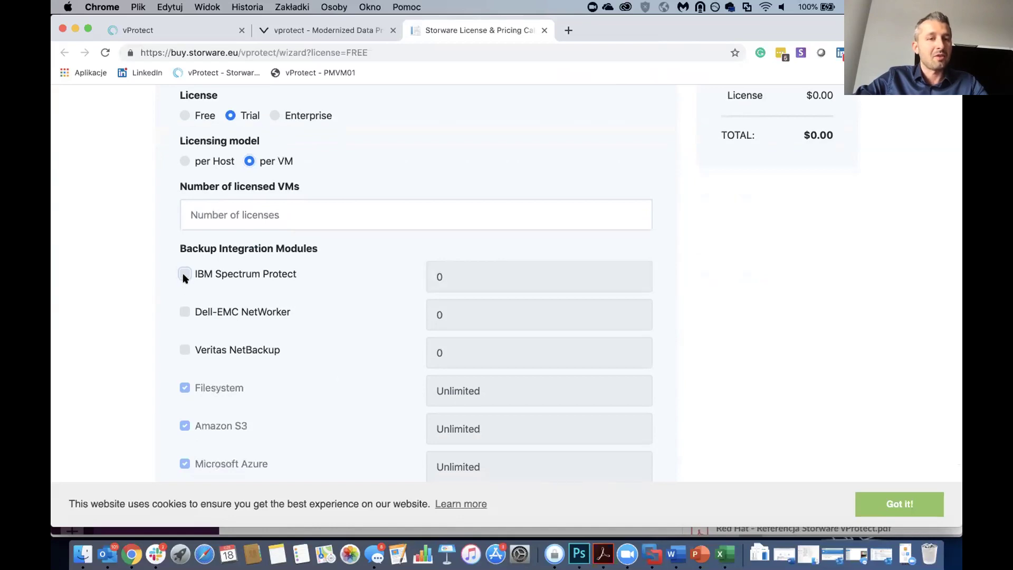
- Try selecting the Dell-EMC NetWorker and Veritas NetBackup modules, and clear them together with IBM Spectrum Protect
click(184, 311)
click(180, 346)
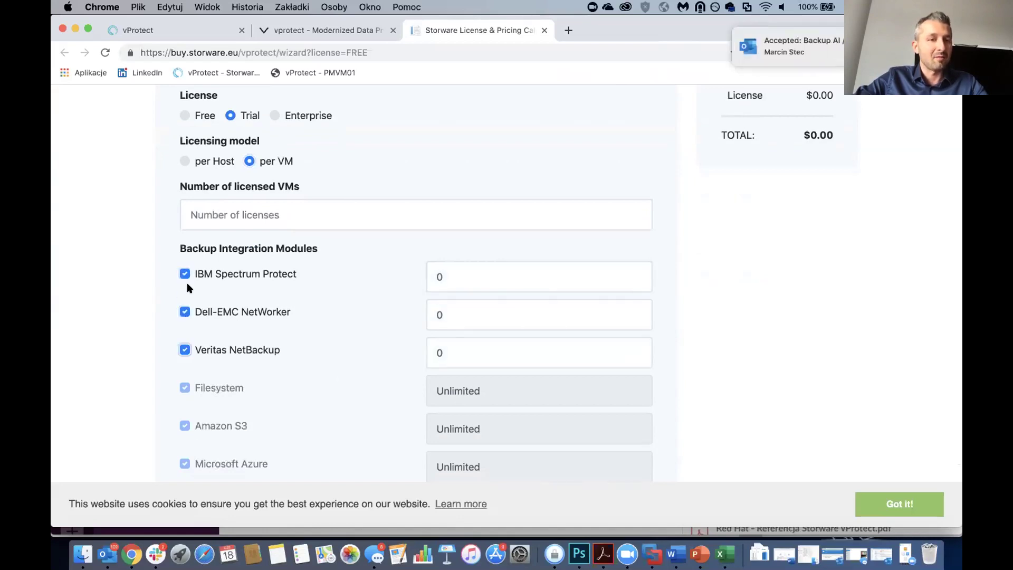
click(185, 278)
click(186, 351)
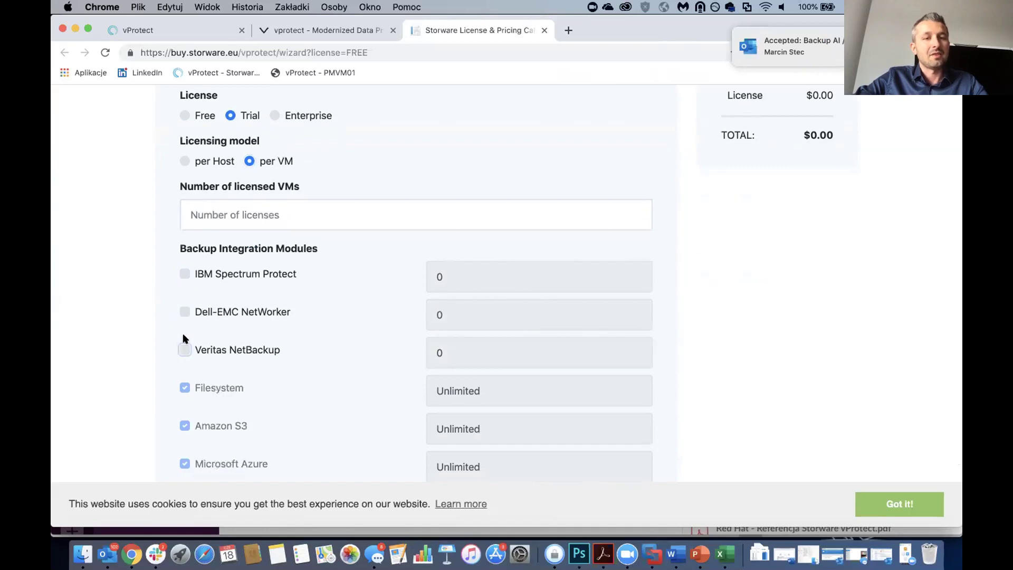
click(183, 274)
click(183, 274)
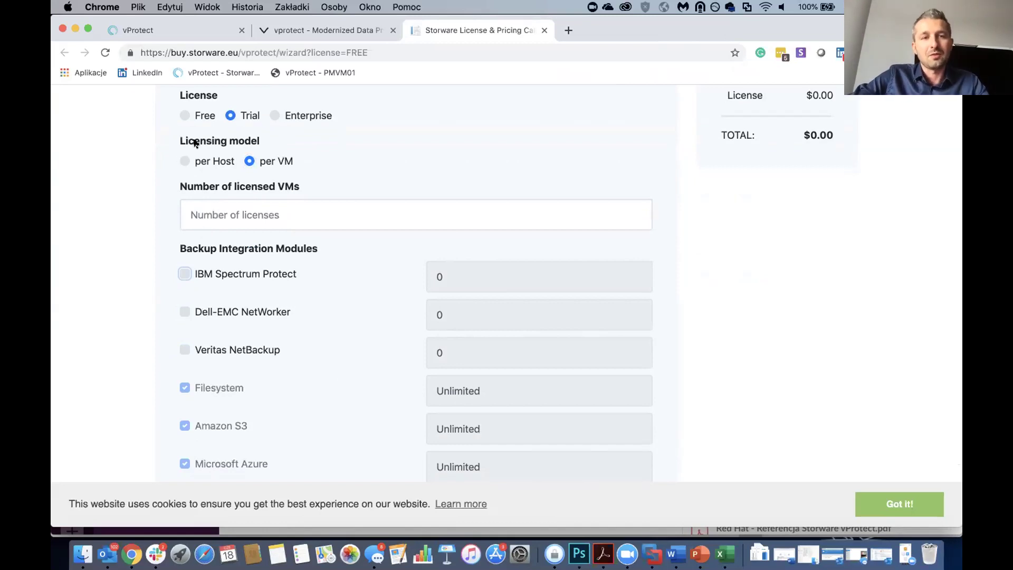
- Change the licensing model to per Host and select the RHV/oVirt virtualization platform with a quantity of 2
scroll(238, 232, up, 3)
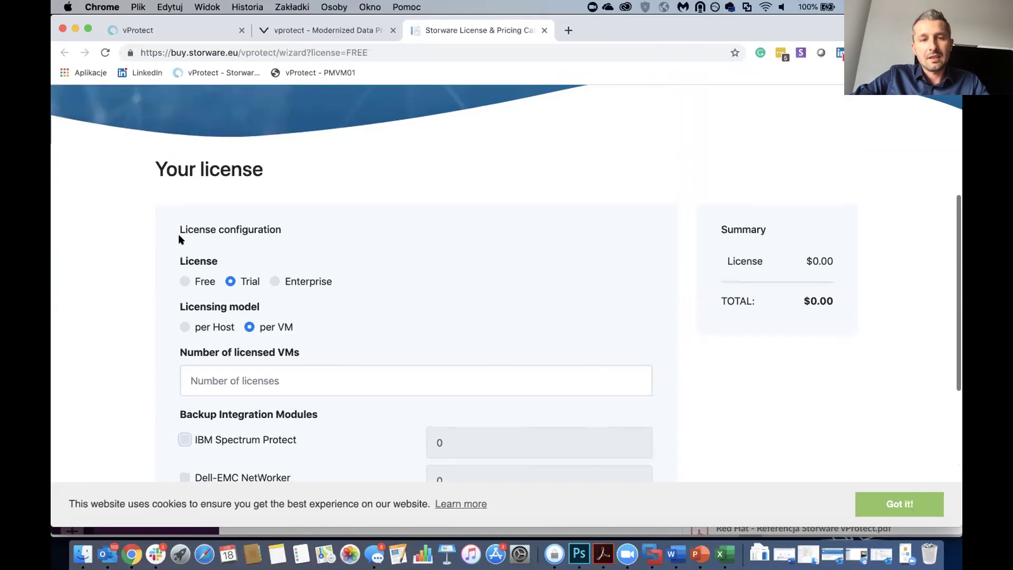
scroll(232, 340, down, 2)
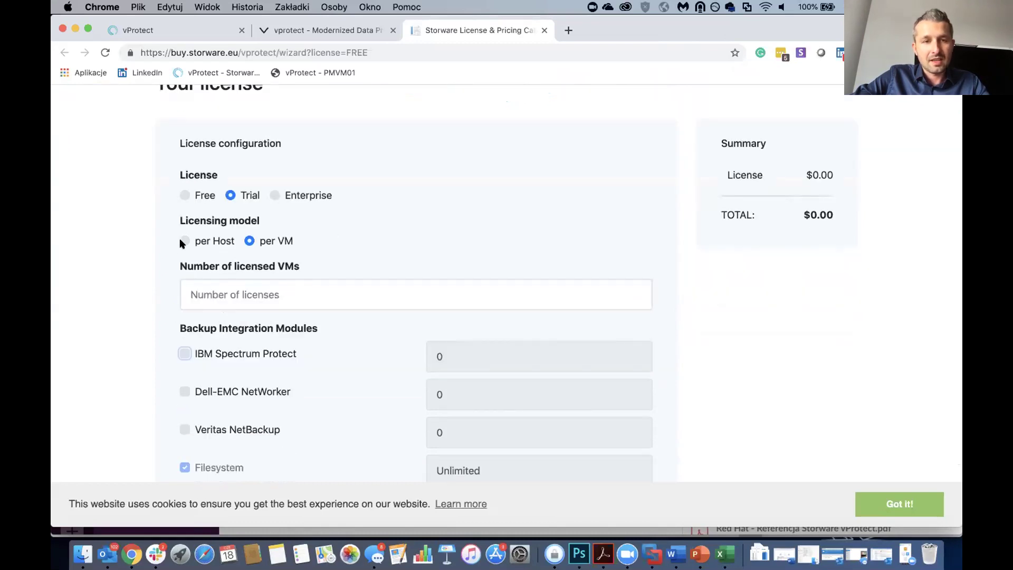
click(184, 241)
scroll(185, 333, down, 2)
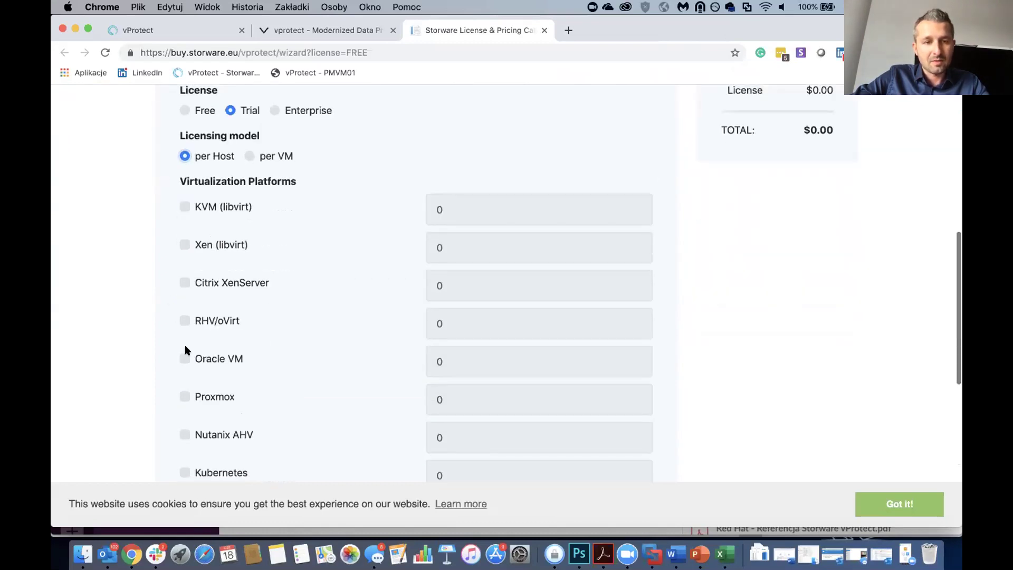
scroll(180, 358, down, 2)
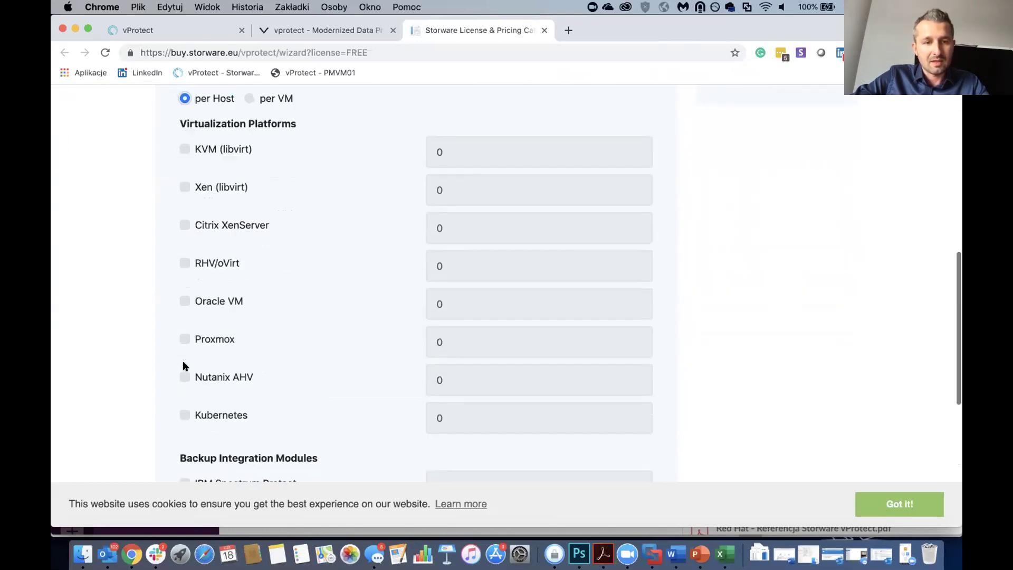
click(185, 263)
double_click(446, 267)
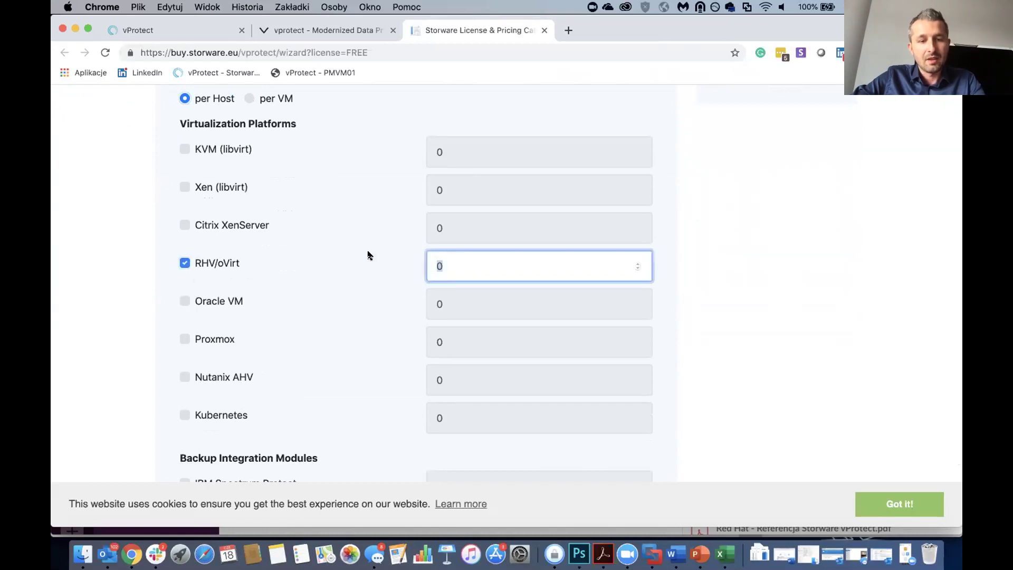
scroll(407, 253, up, 1)
click(477, 159)
scroll(409, 265, down, 8)
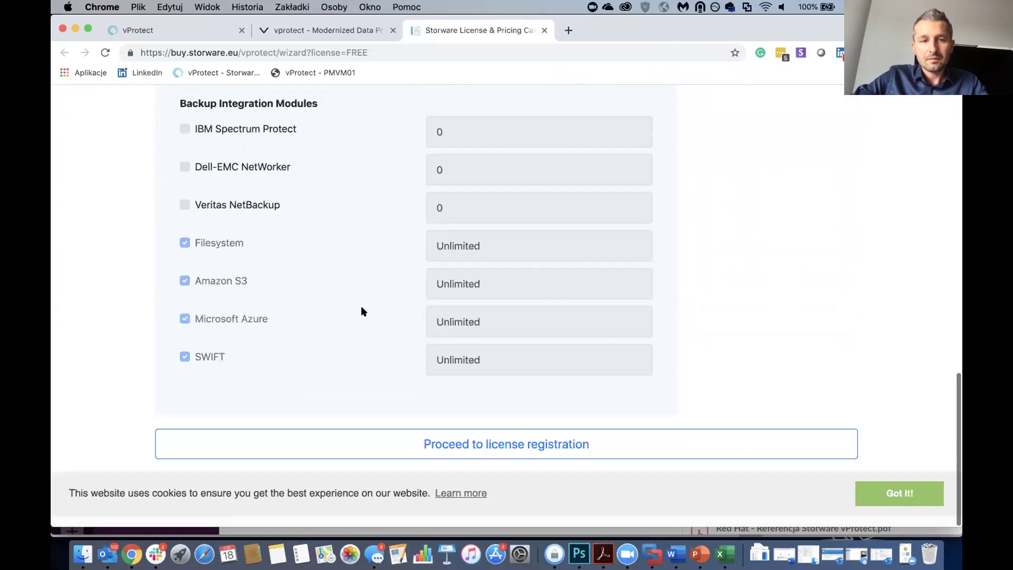
- Accept the website's cookie notice, proceed to license registration for the trial, and look through the registration form
click(459, 456)
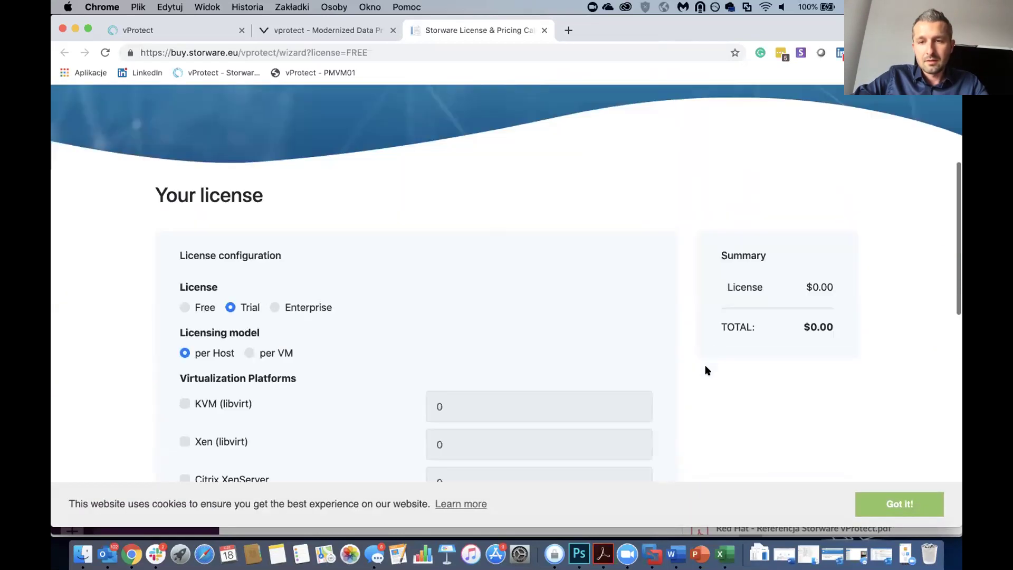
click(886, 505)
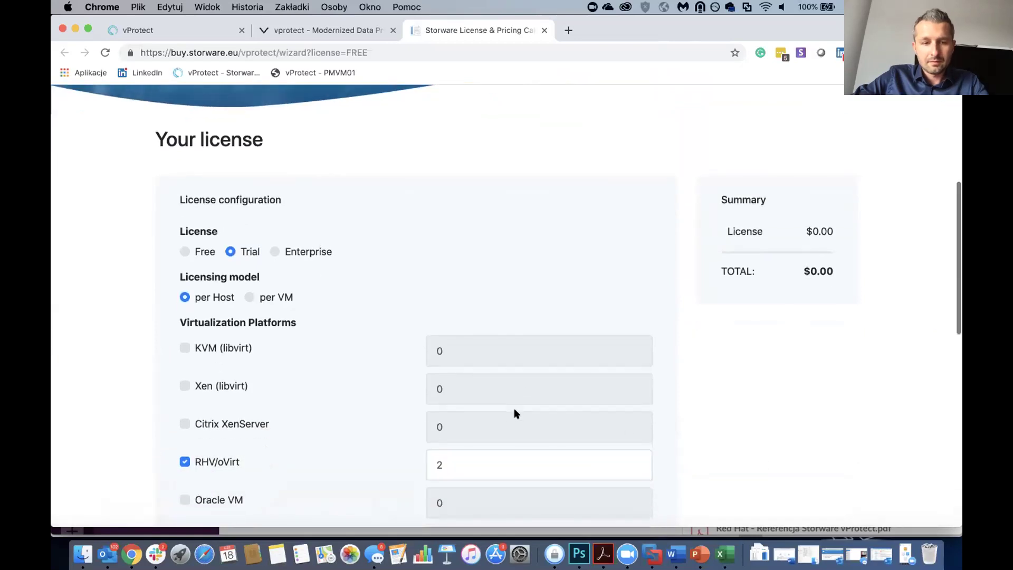
key(Tab)
scroll(514, 414, down, 10)
click(489, 337)
key(Return)
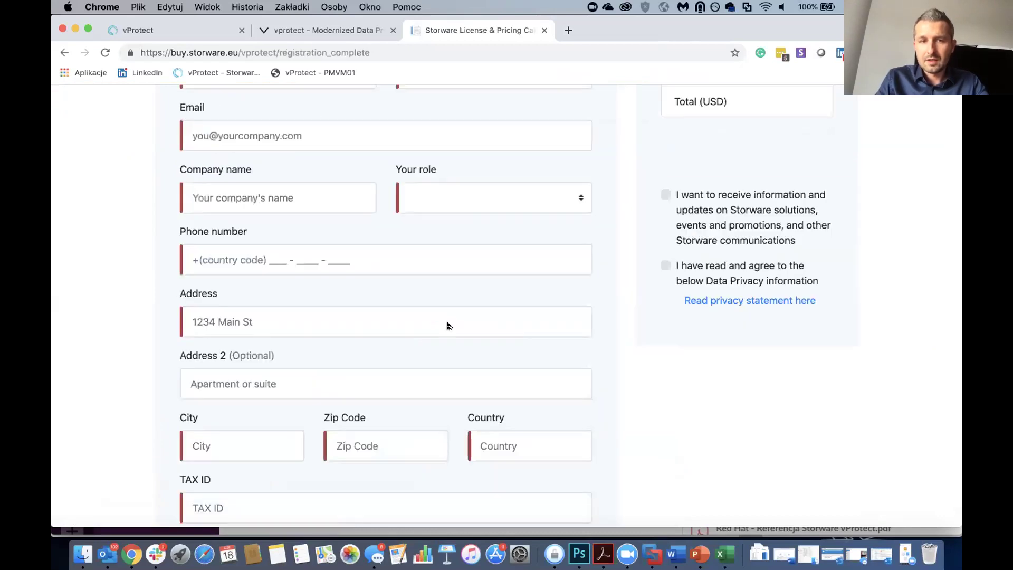
scroll(166, 305, up, 2)
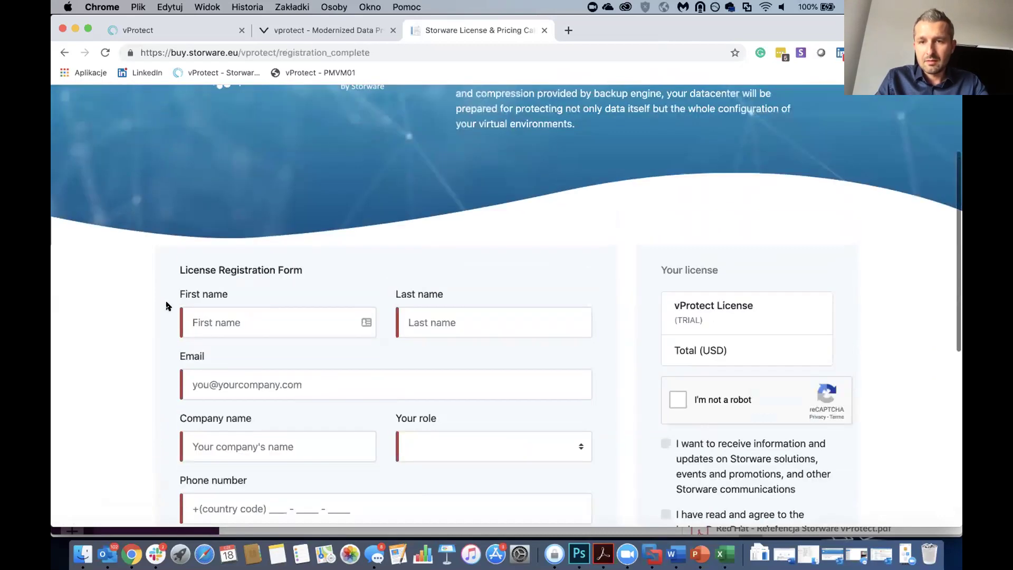
scroll(166, 305, down, 8)
scroll(168, 303, up, 15)
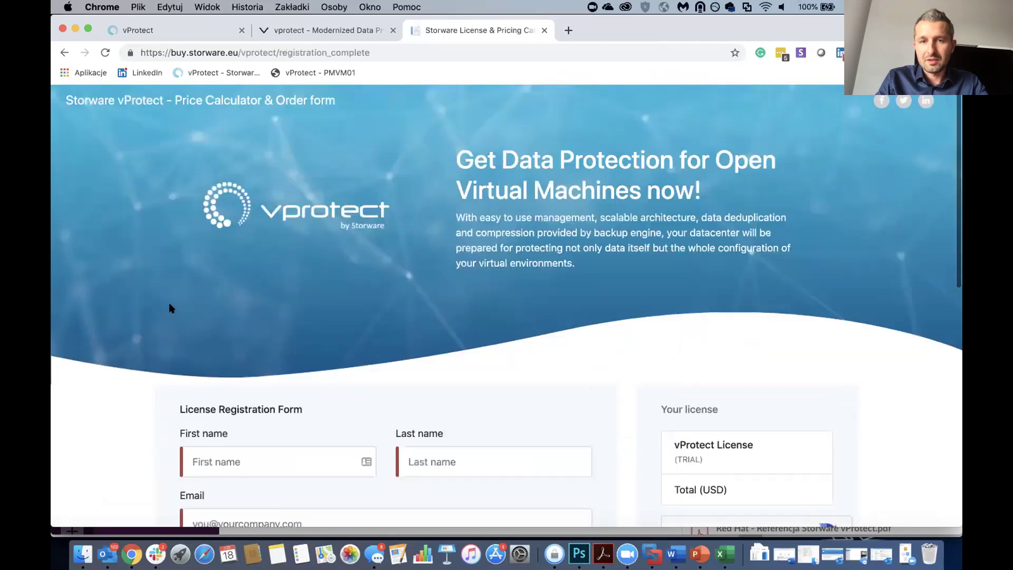
scroll(168, 303, down, 2)
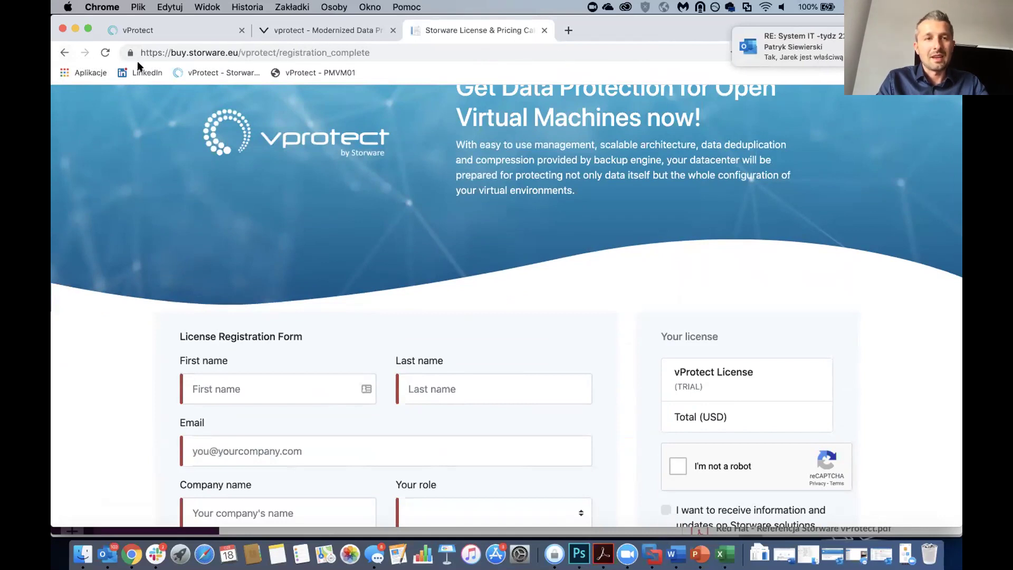
- Return to the vProtect console and check the details of the running CentOS 7 export task in the tasks console
click(141, 31)
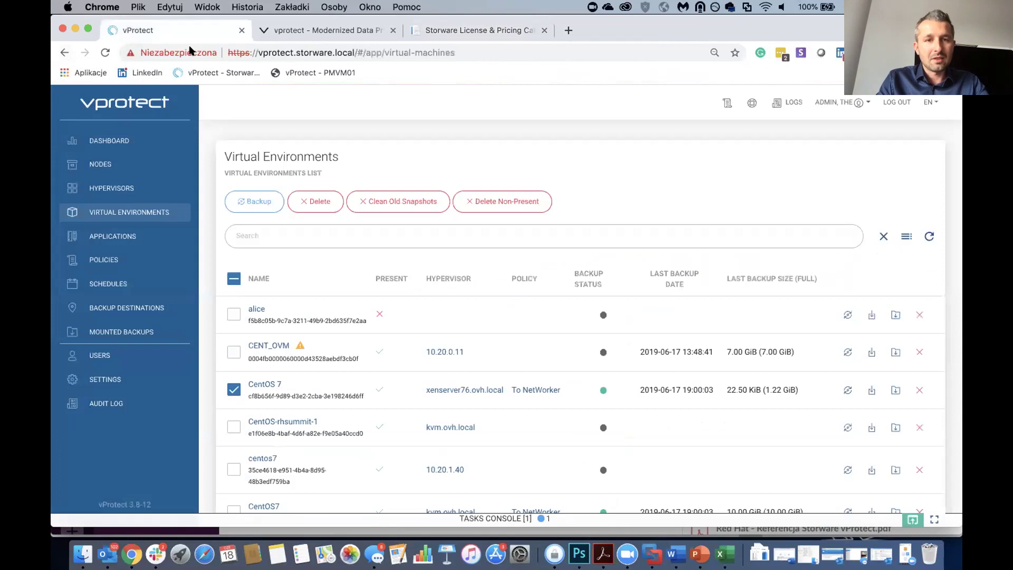
click(464, 516)
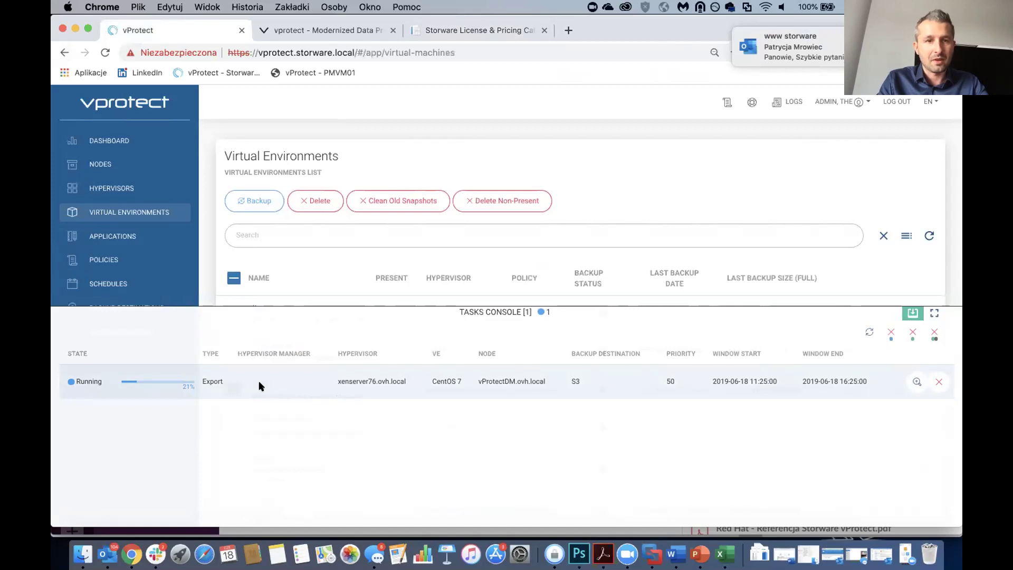
drag(335, 379, 403, 380)
click(336, 381)
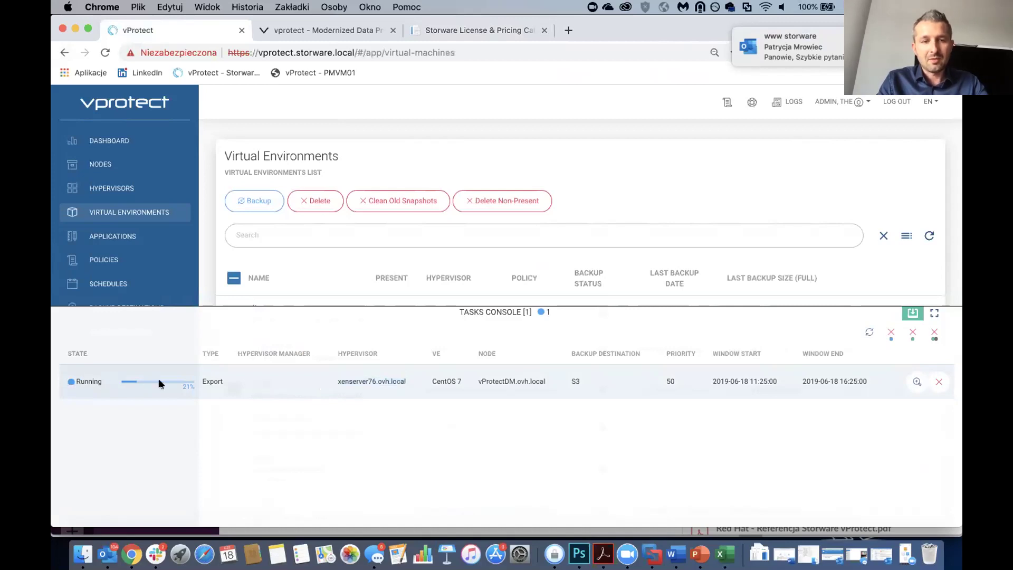
click(916, 380)
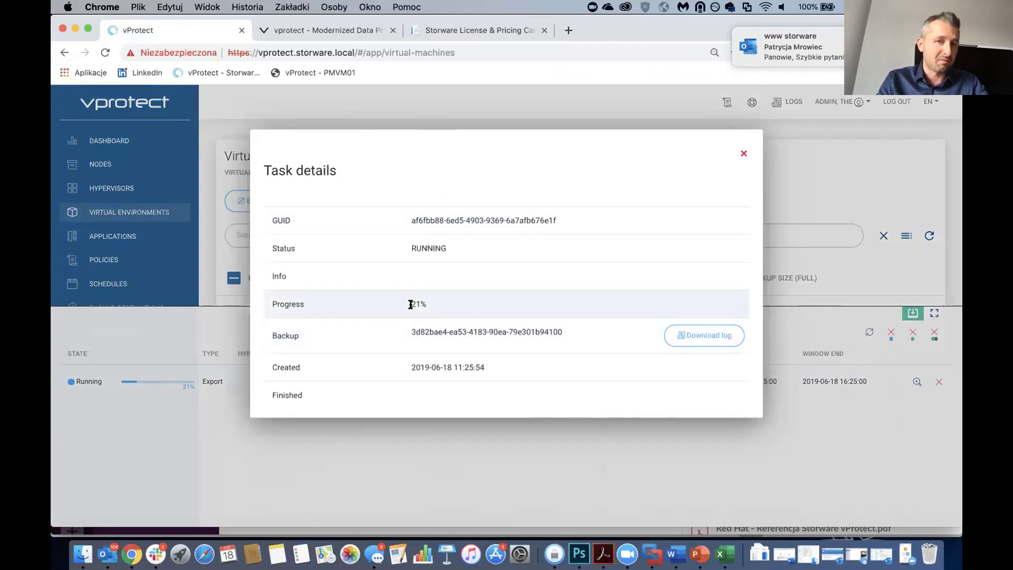
click(744, 153)
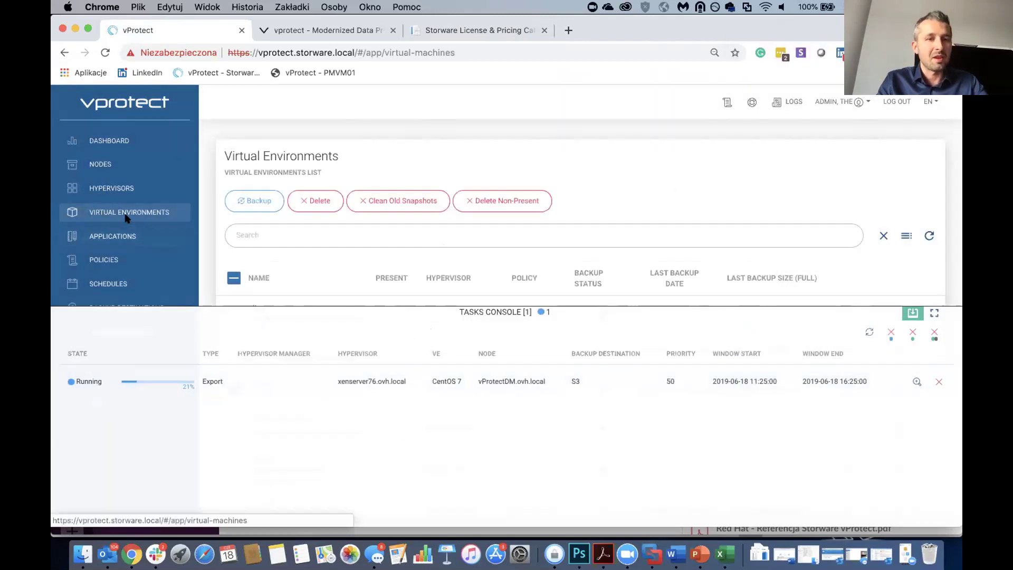
click(913, 315)
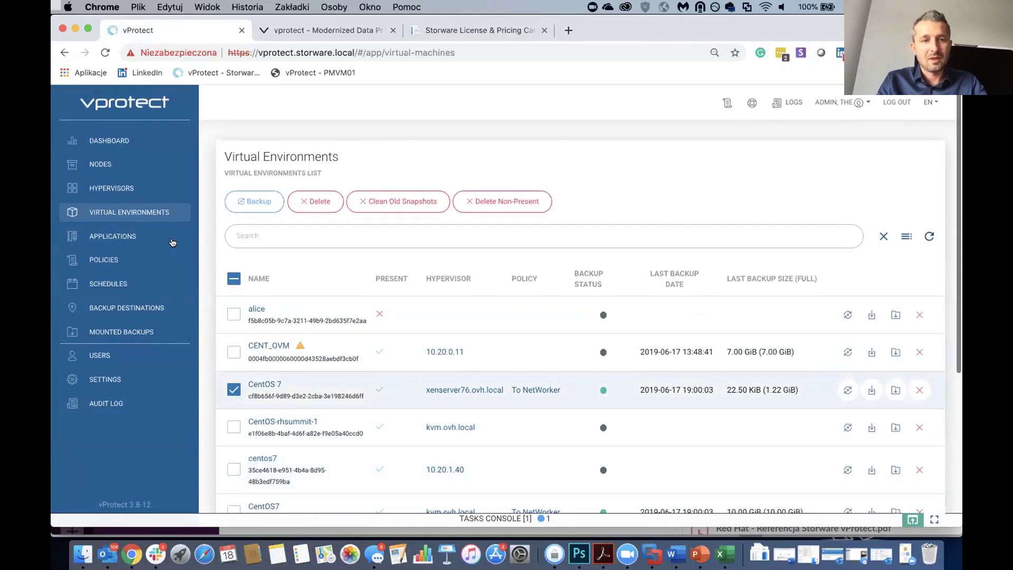
- Open the dashboard and review the backup success rate, staging space, backup size statistics and license status
click(115, 142)
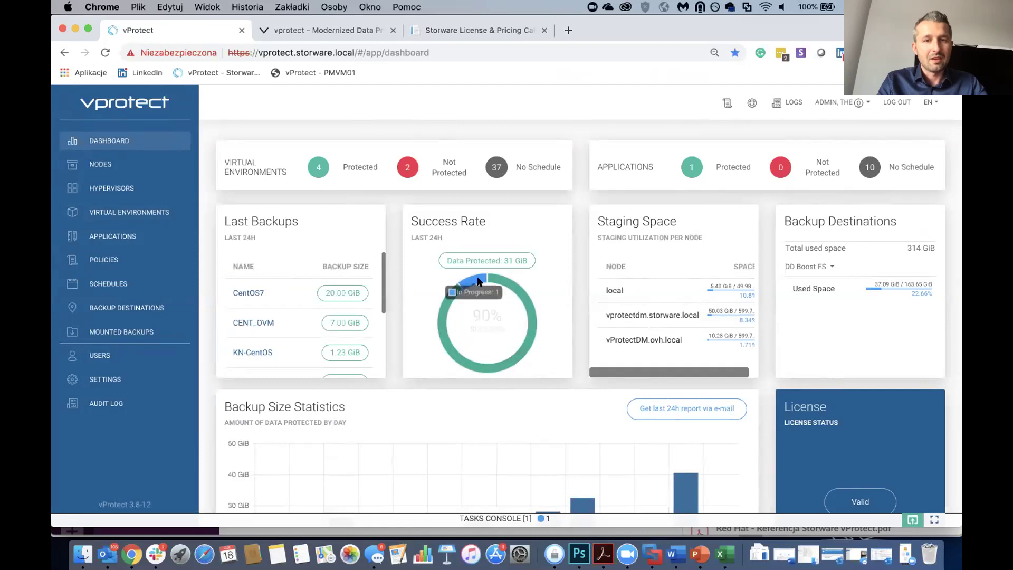
scroll(554, 319, down, 5)
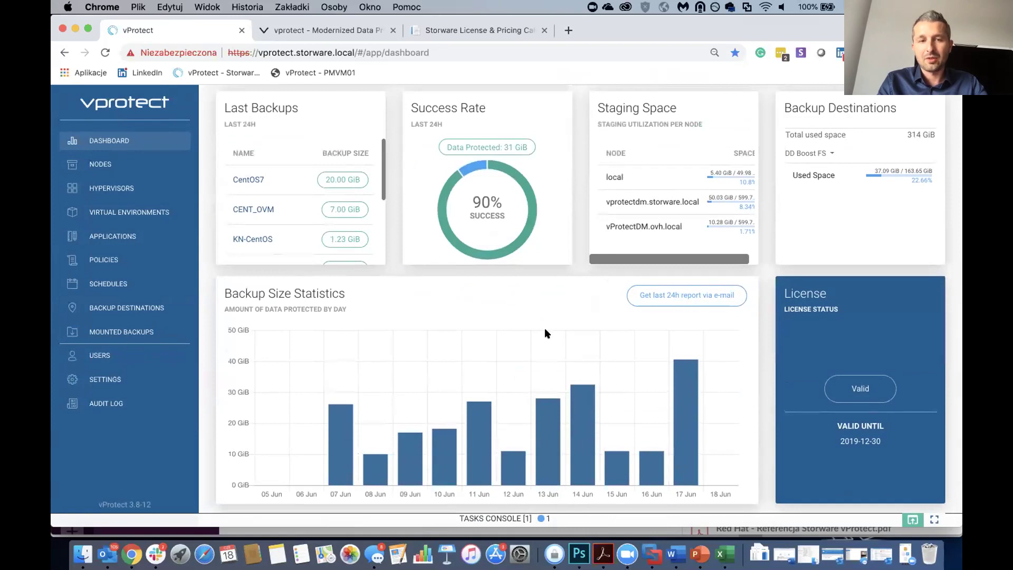
scroll(549, 315, up, 5)
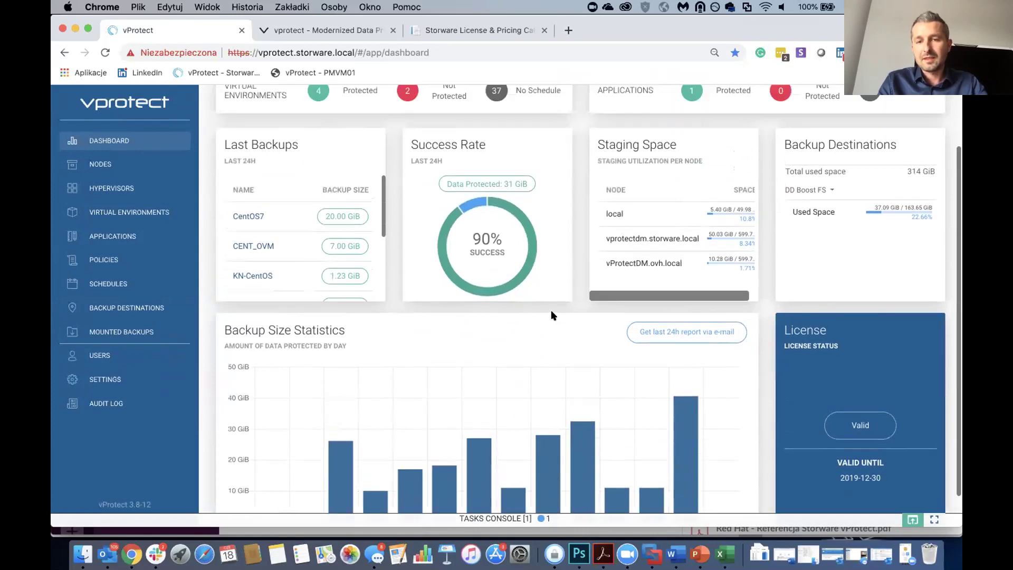
- View the audit log and the user management list
click(107, 403)
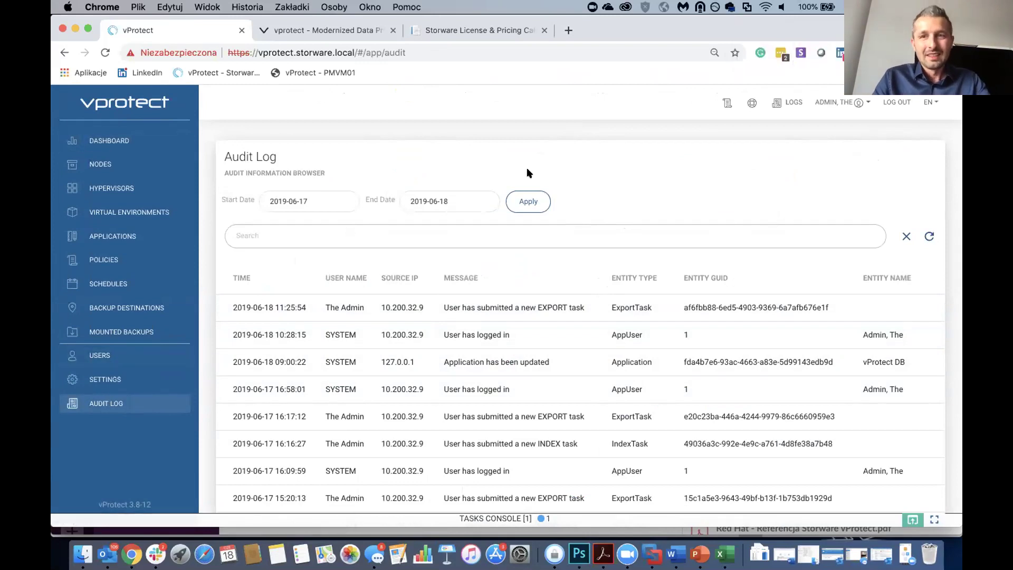
click(123, 361)
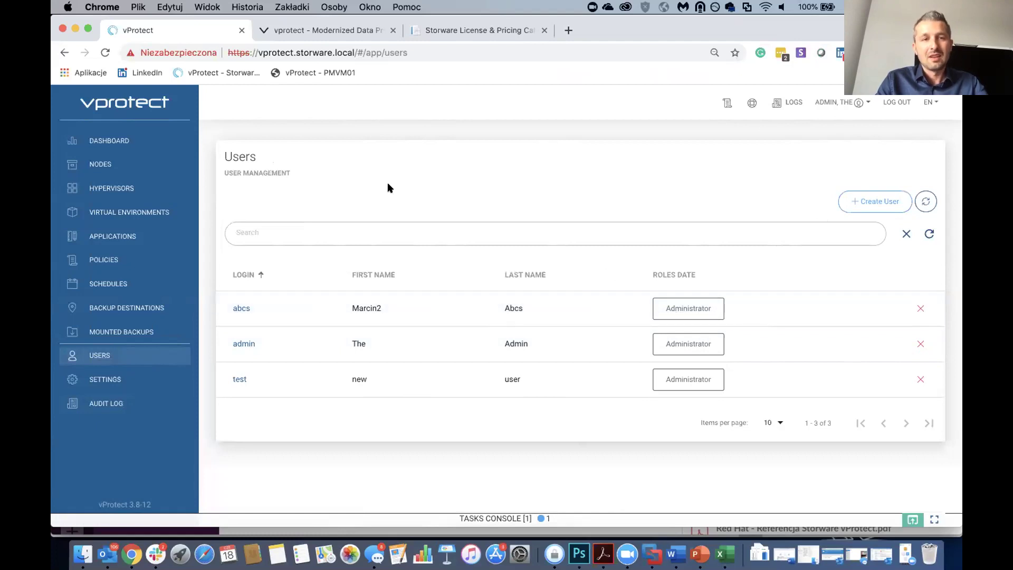
drag(218, 153, 305, 172)
click(308, 174)
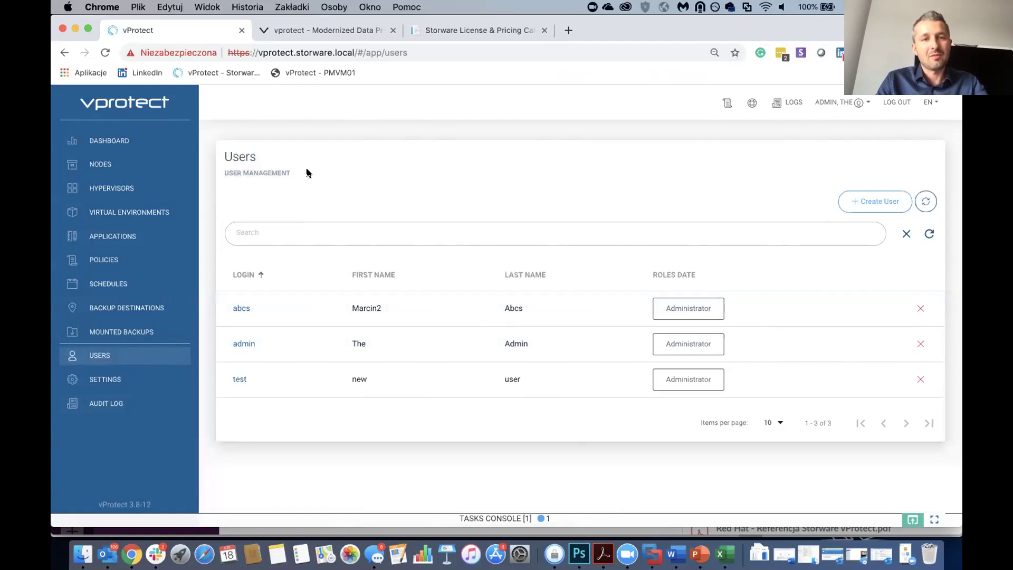